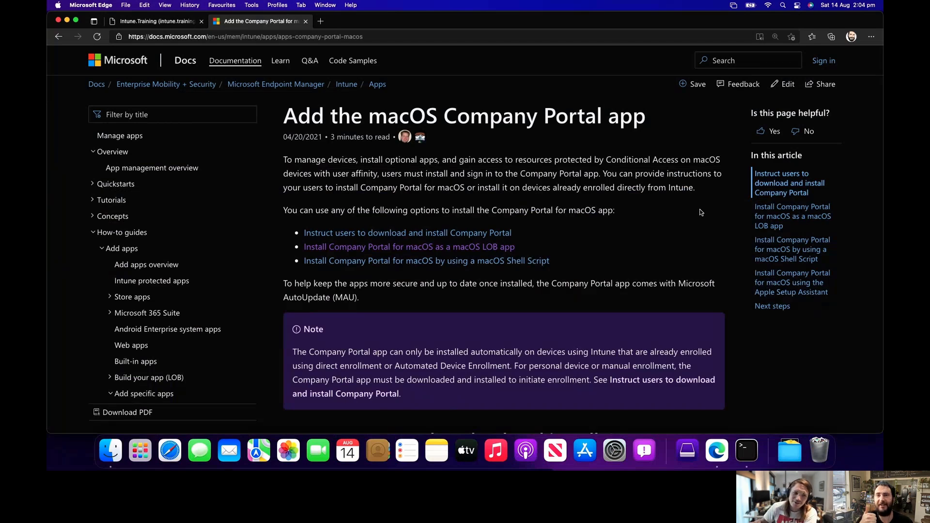
Review the documented options for installing the macOS Company Portal app, from user instructions through LOB app, shell script and Apple Setup Assistant
{"action": "scroll", "coordinate": [701, 212], "scroll_direction": "down", "scroll_amount": 5}
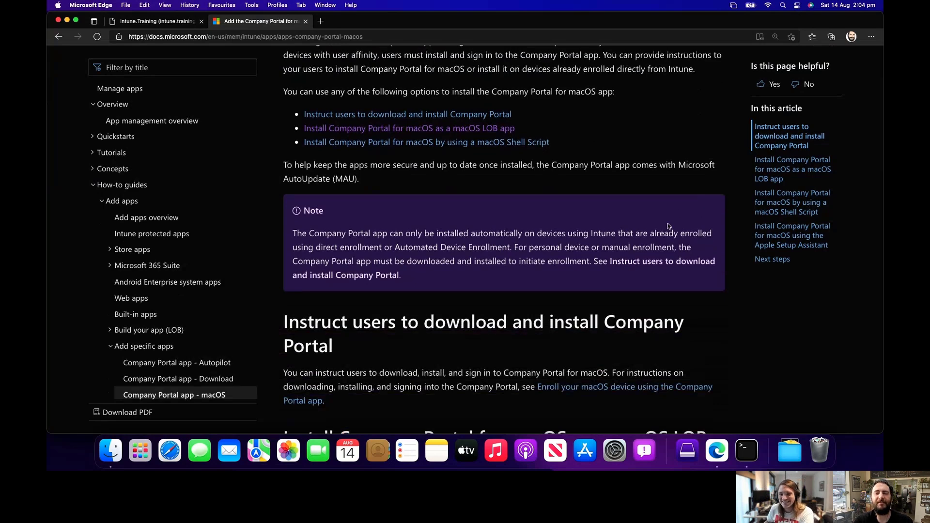
{"action": "scroll", "coordinate": [668, 226], "scroll_direction": "down", "scroll_amount": 6}
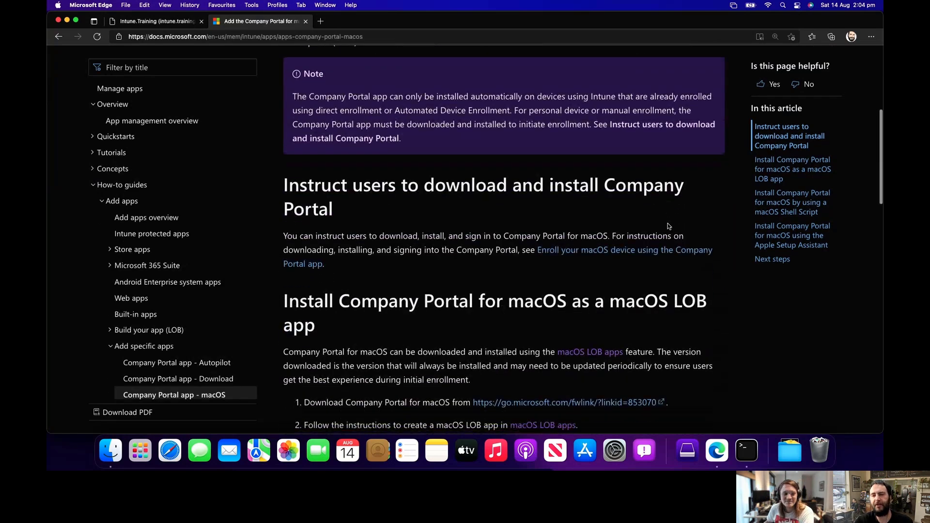
{"action": "scroll", "coordinate": [669, 226], "scroll_direction": "down", "scroll_amount": 6}
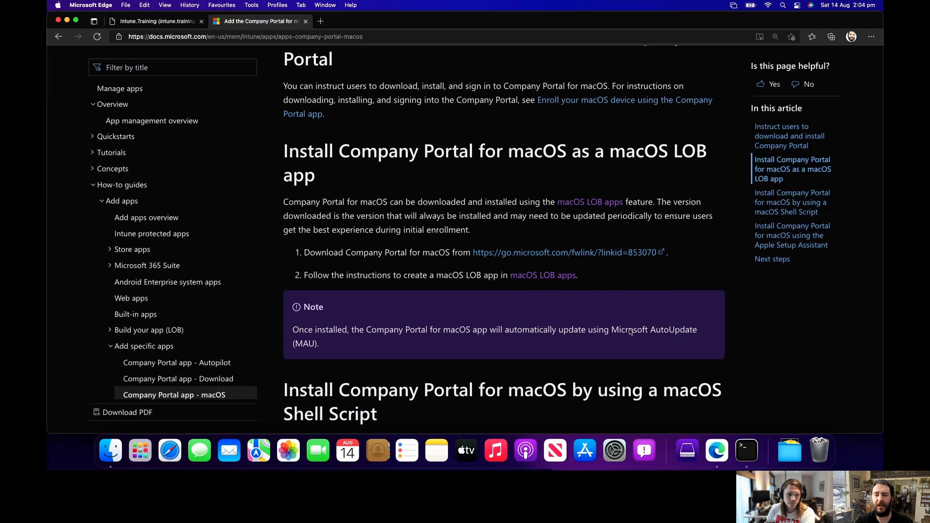
{"action": "scroll", "coordinate": [639, 344], "scroll_direction": "down", "scroll_amount": 1}
{"action": "scroll", "coordinate": [640, 344], "scroll_direction": "down", "scroll_amount": 8}
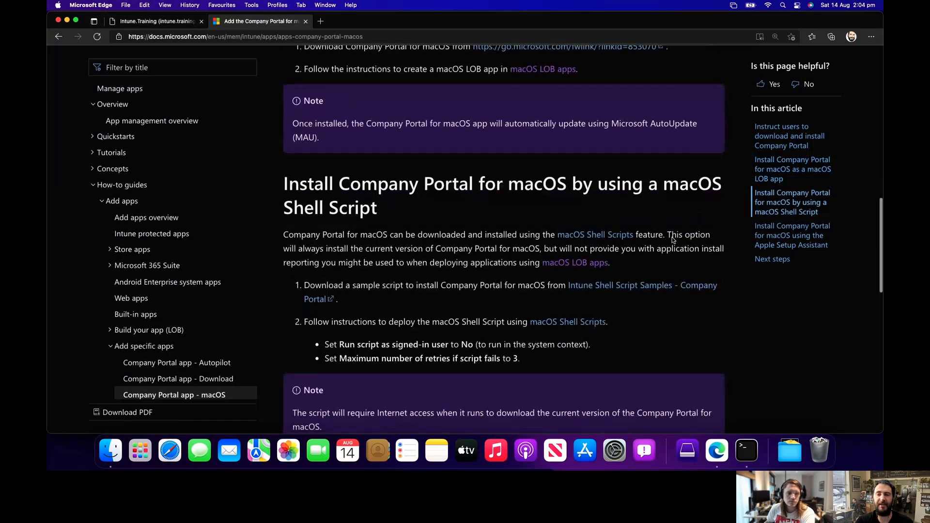
{"action": "scroll", "coordinate": [653, 337], "scroll_direction": "down", "scroll_amount": 1}
{"action": "scroll", "coordinate": [653, 337], "scroll_direction": "down", "scroll_amount": 2}
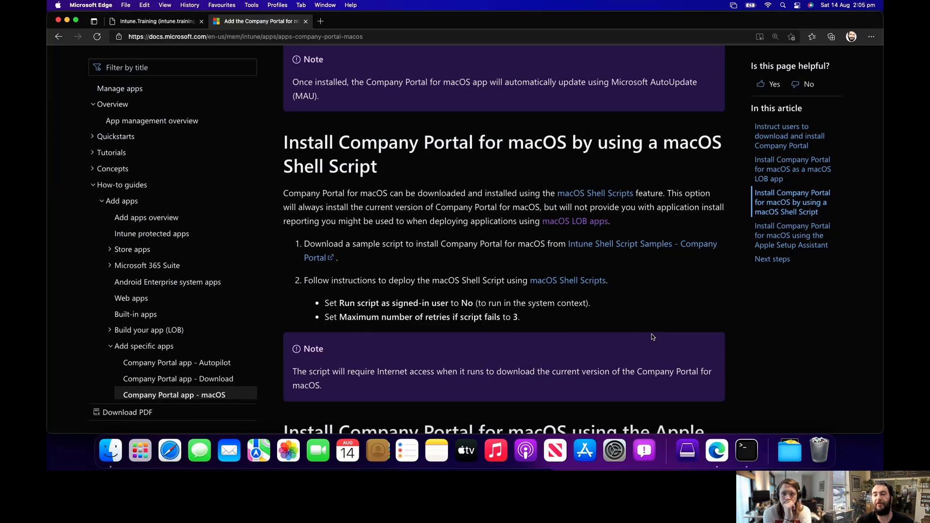
{"action": "scroll", "coordinate": [652, 337], "scroll_direction": "down", "scroll_amount": 5}
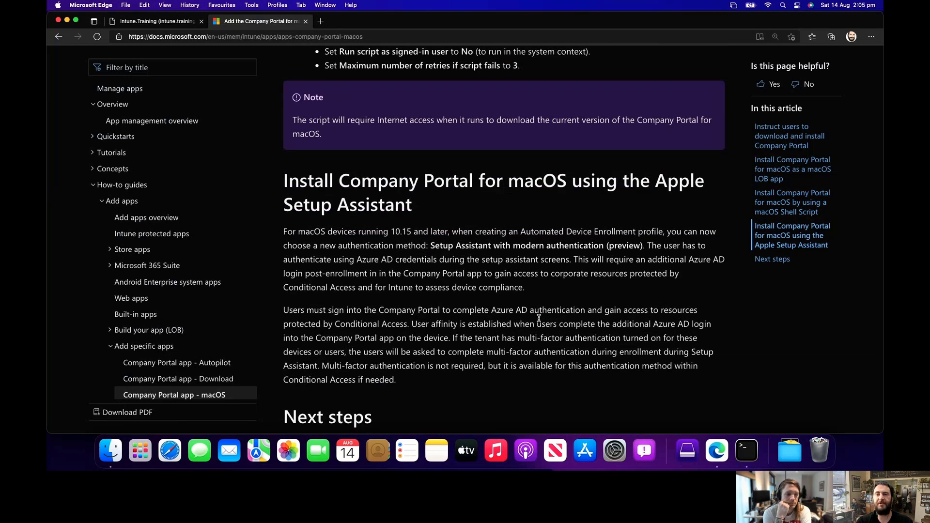
{"action": "scroll", "coordinate": [539, 318], "scroll_direction": "up", "scroll_amount": 10}
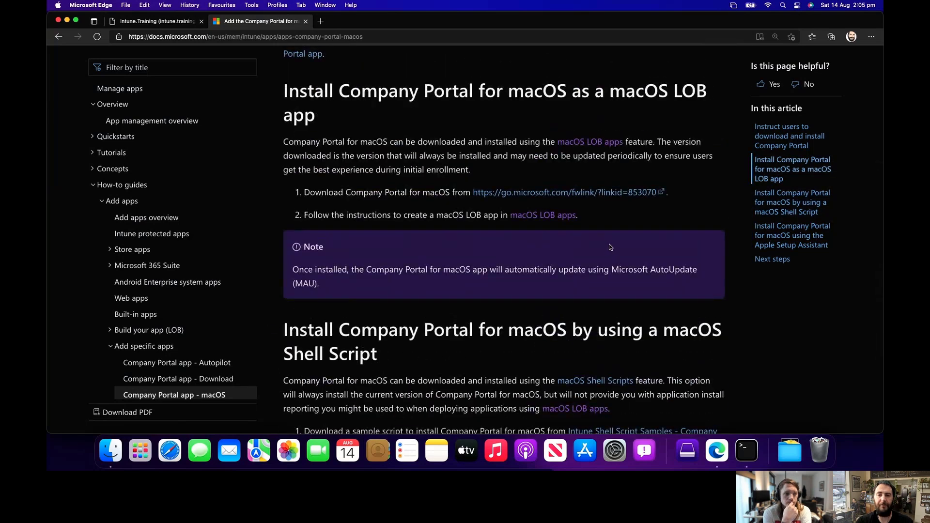
Open the linked macOS LOB apps article and read its prerequisites up to the Intune App Wrapping Tool download
{"action": "left_click", "coordinate": [573, 216]}
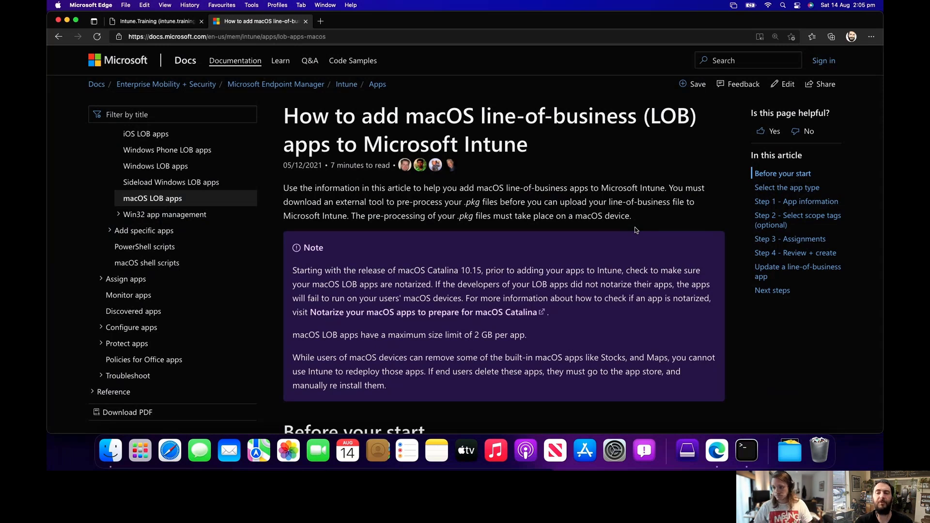
{"action": "scroll", "coordinate": [635, 229], "scroll_direction": "down", "scroll_amount": 10}
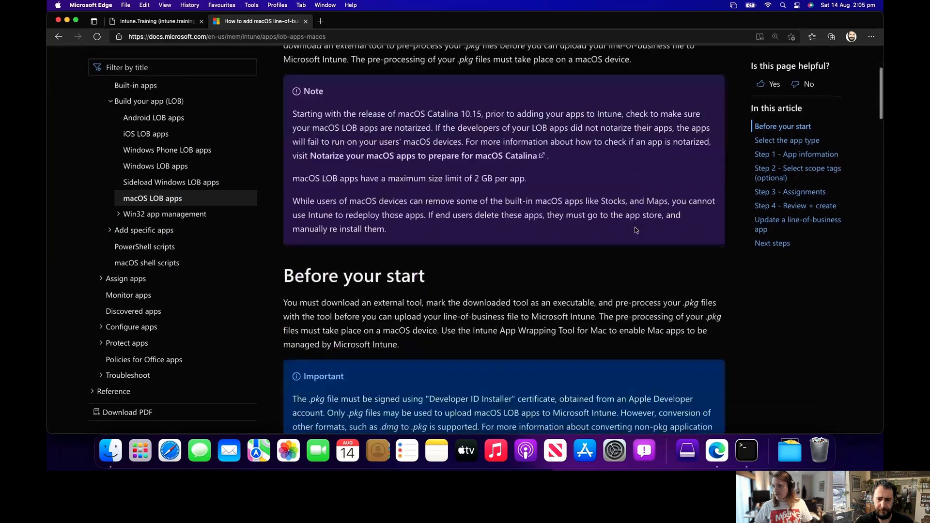
{"action": "scroll", "coordinate": [636, 230], "scroll_direction": "down", "scroll_amount": 3}
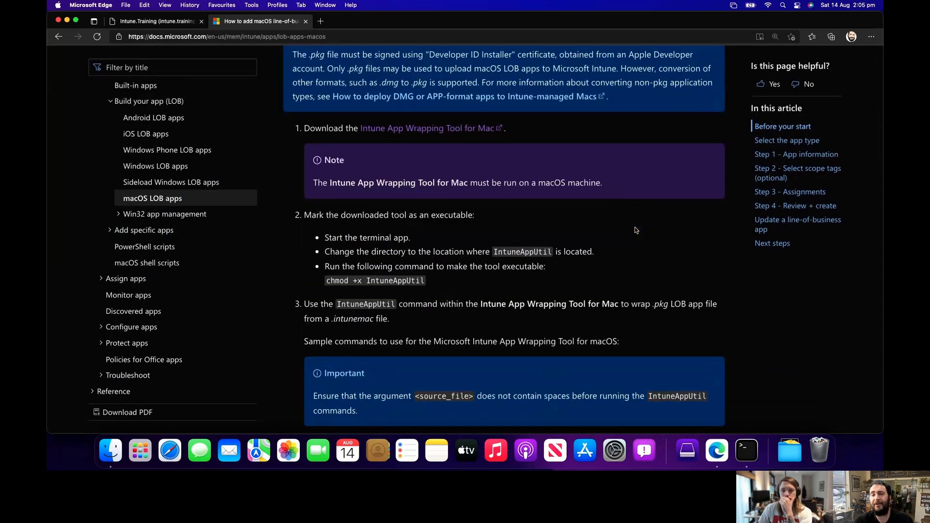
{"action": "scroll", "coordinate": [636, 230], "scroll_direction": "down", "scroll_amount": 2}
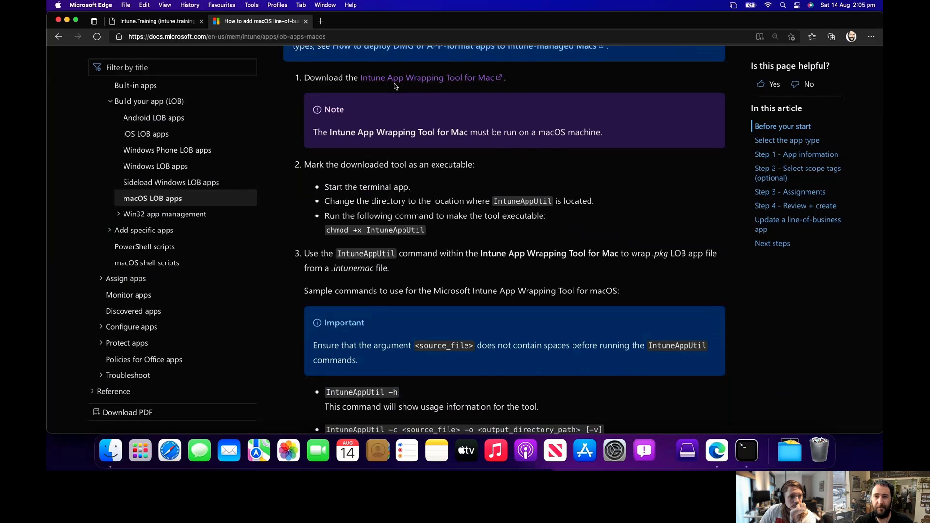
Open the Intune App Wrapping Tool for Mac repository and inspect its IntuneAppUtil file and latest release
{"action": "left_click", "coordinate": [436, 80]}
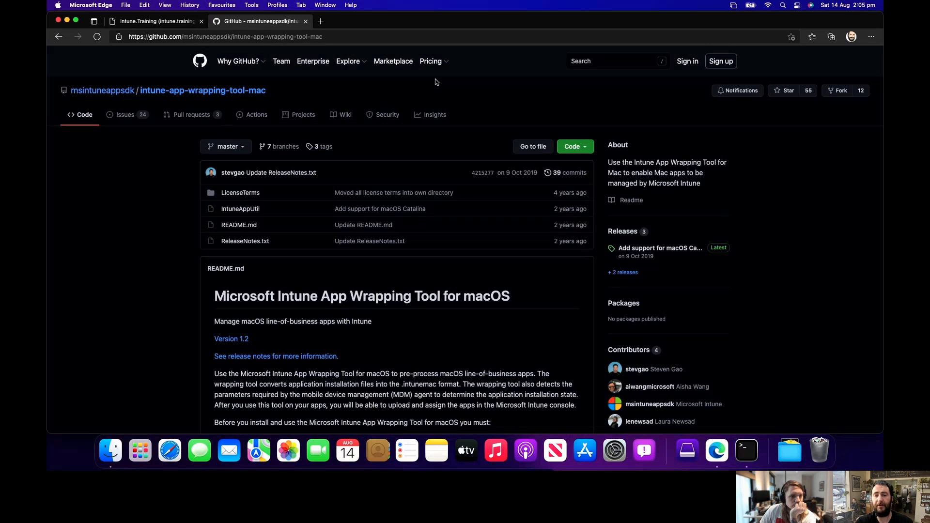
{"action": "left_click", "coordinate": [252, 214]}
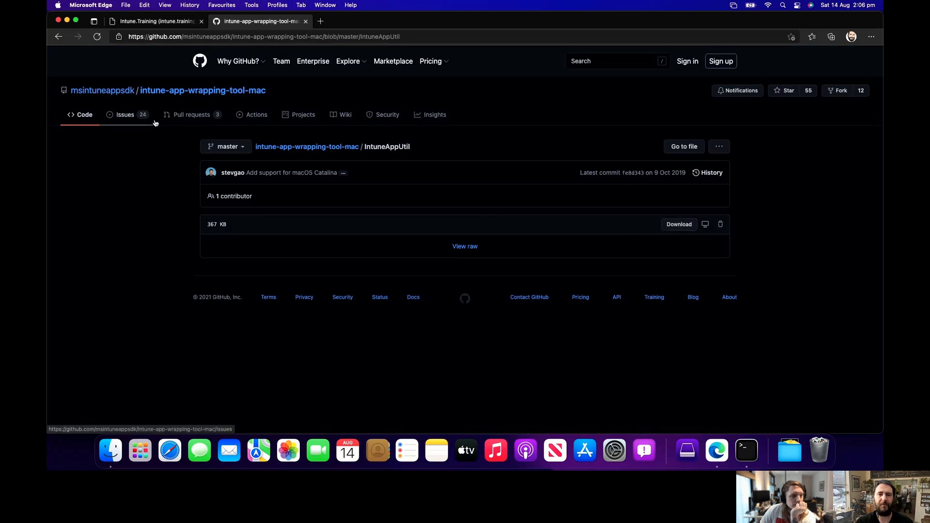
{"action": "left_click", "coordinate": [235, 93]}
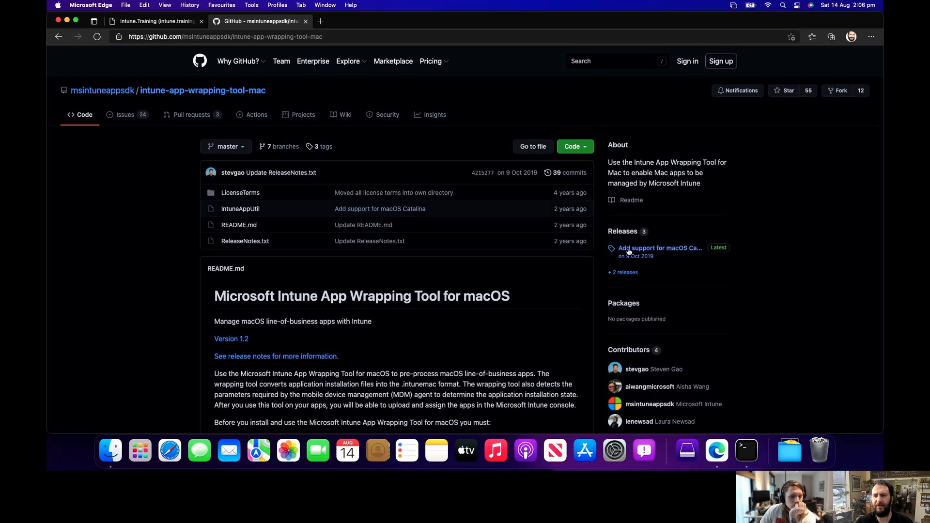
{"action": "left_click", "coordinate": [652, 255]}
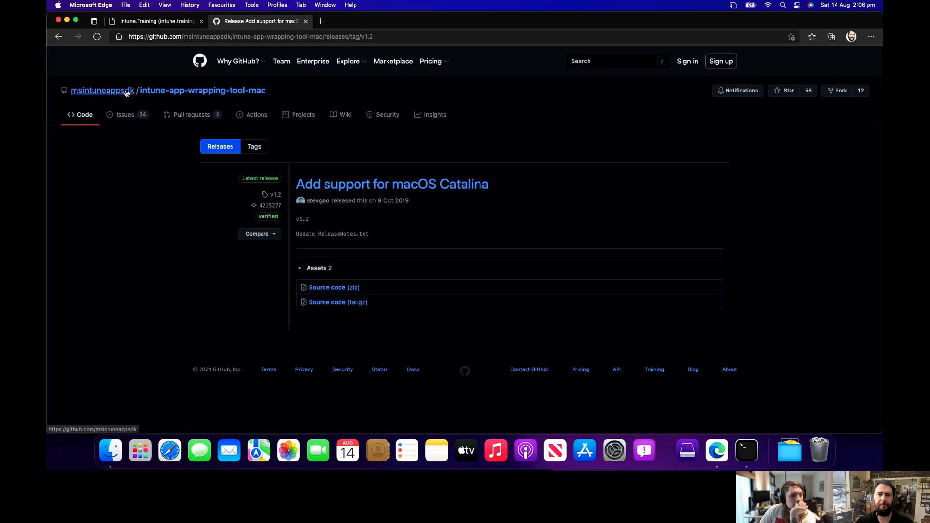
Return to the macOS LOB apps article and review the instructions for making IntuneAppUtil executable and its sample commands
{"action": "left_click", "coordinate": [65, 39]}
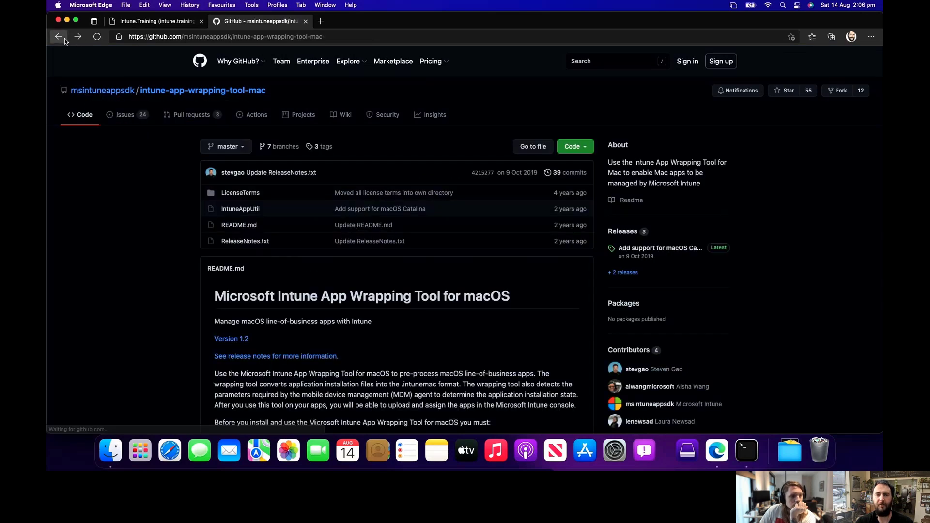
{"action": "left_click", "coordinate": [65, 39]}
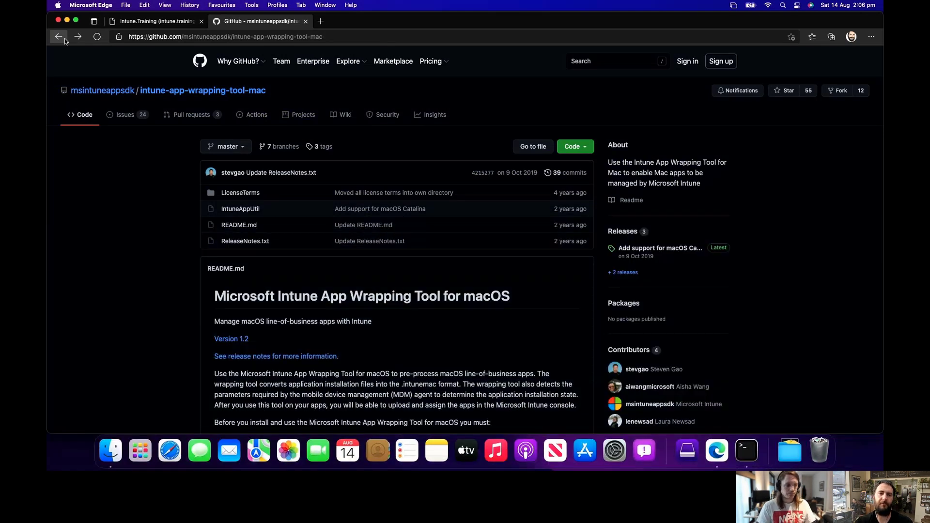
{"action": "left_click", "coordinate": [65, 39]}
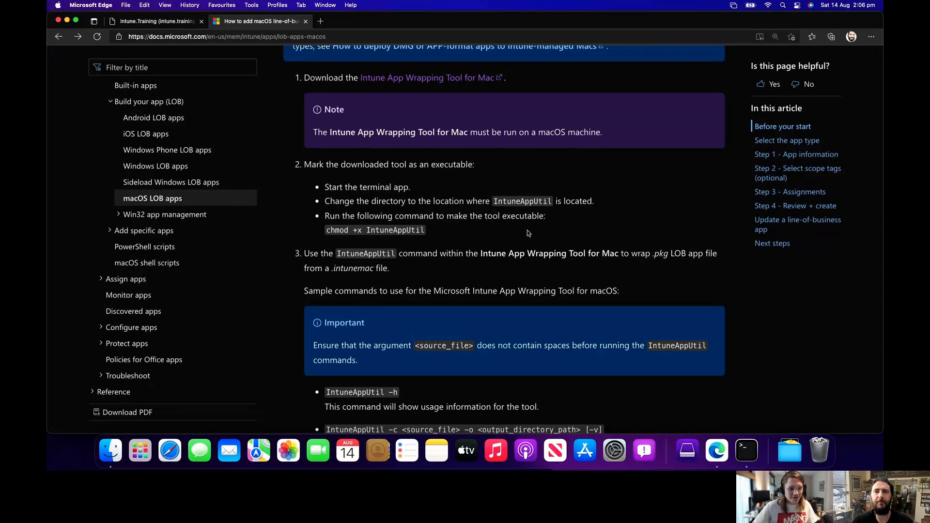
{"action": "scroll", "coordinate": [528, 233], "scroll_direction": "down", "scroll_amount": 5}
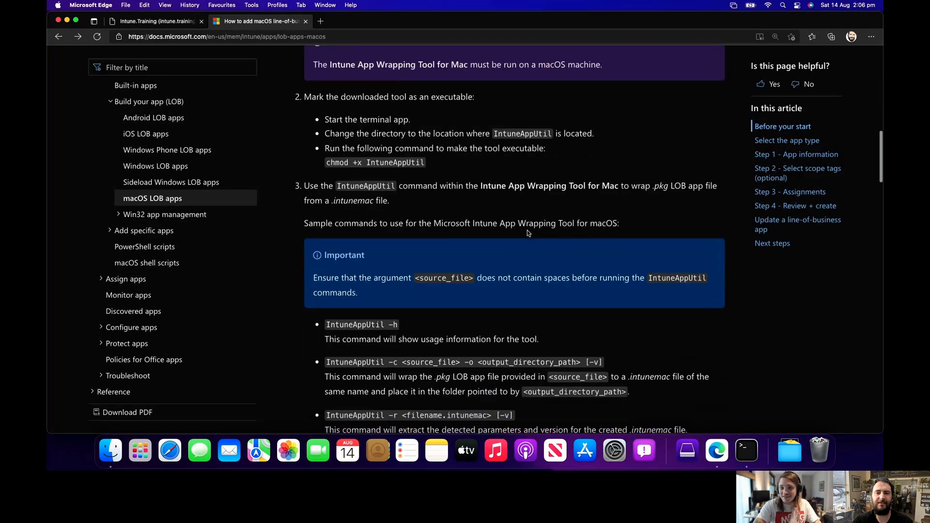
{"action": "scroll", "coordinate": [527, 230], "scroll_direction": "up", "scroll_amount": 3}
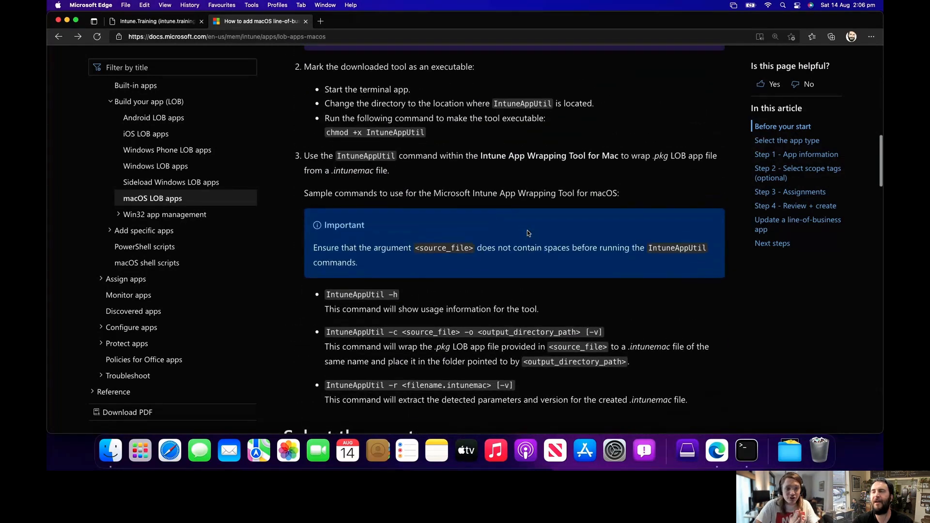
{"action": "scroll", "coordinate": [527, 231], "scroll_direction": "up", "scroll_amount": 1}
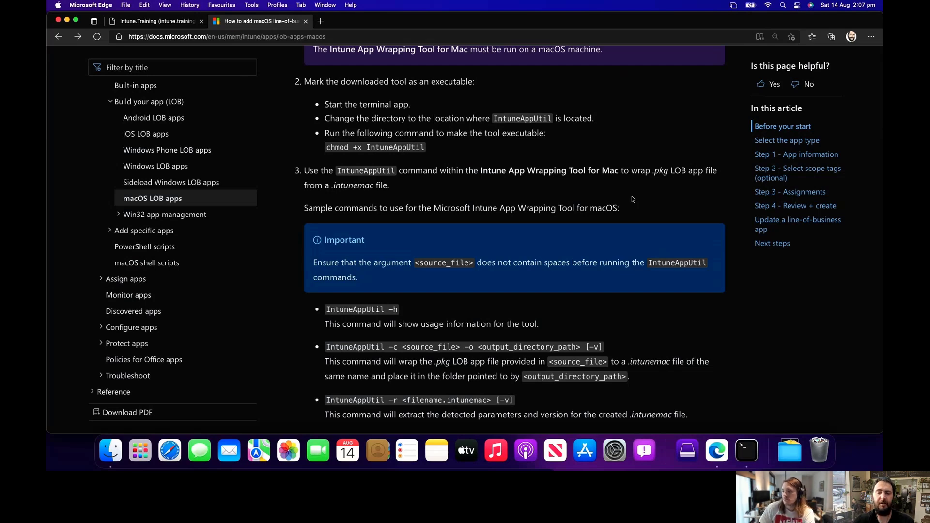
Find and launch Terminal through Spotlight
{"action": "key", "text": "super+space"}
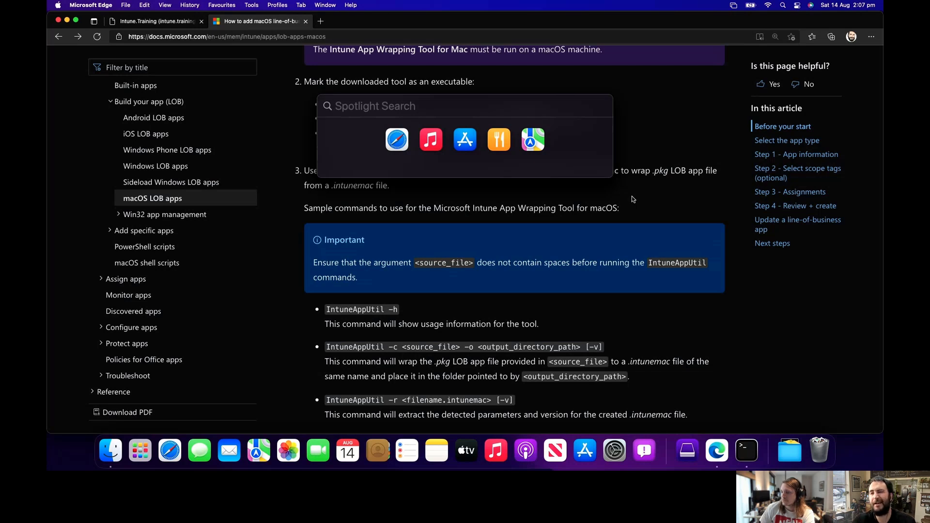
{"action": "type", "text": "te"}
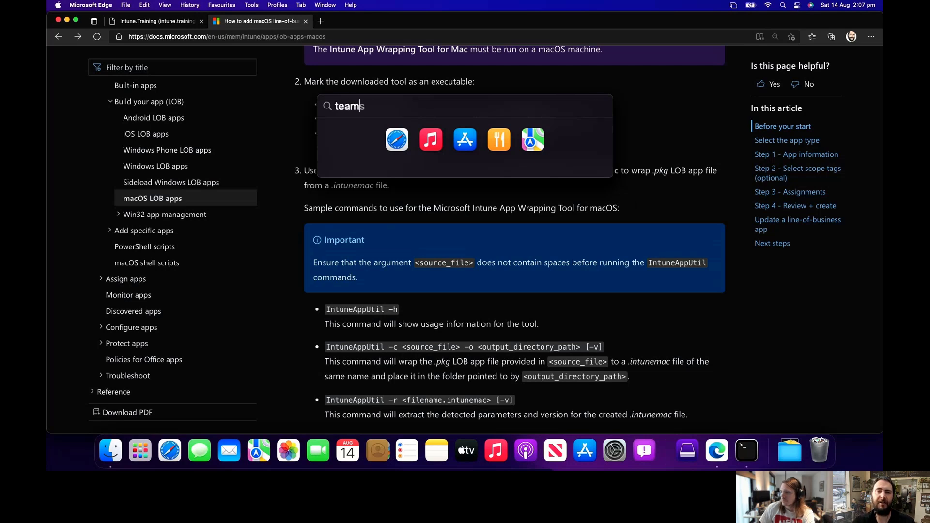
{"action": "type", "text": "rminal"}
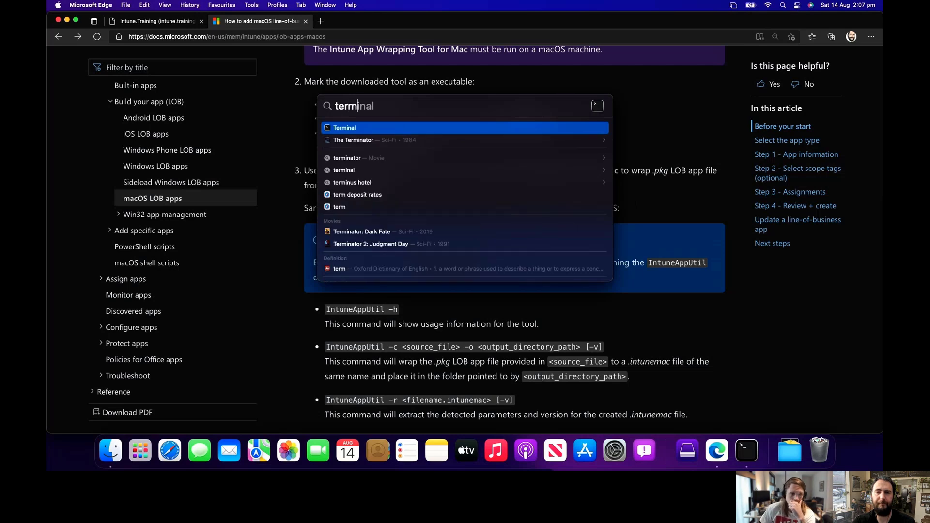
{"action": "key", "text": "Return"}
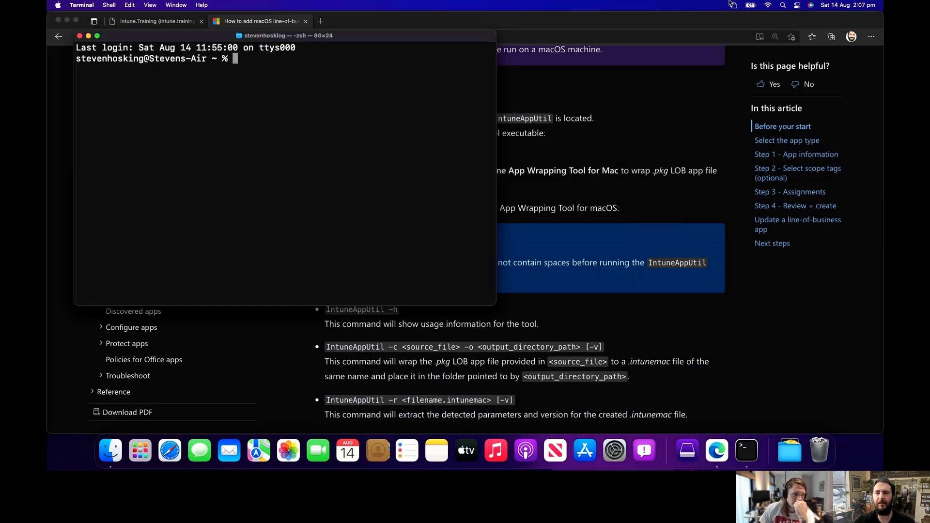
Minimise the browser, then centre the Terminal window on the desktop and enlarge it to about 104×32 characters
{"action": "left_click", "coordinate": [67, 21]}
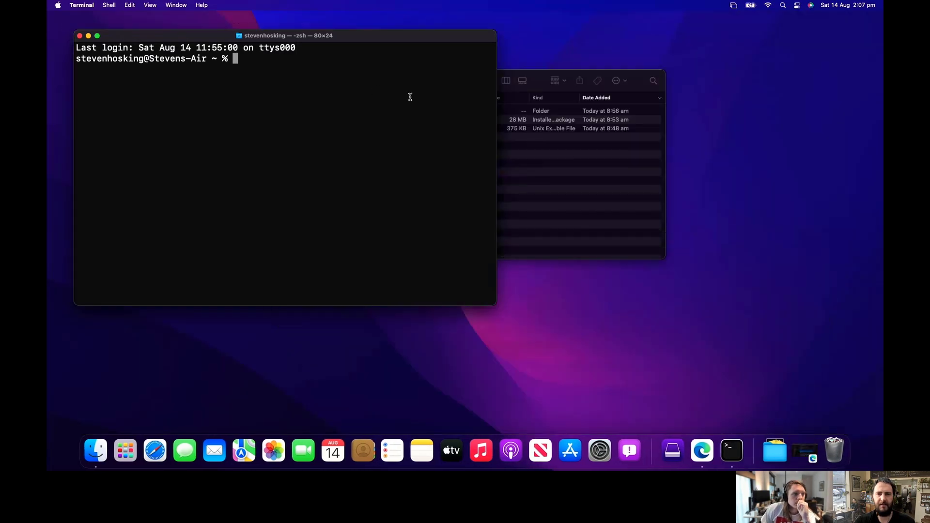
{"action": "left_click_drag", "start_coordinate": [357, 40], "coordinate": [507, 35]}
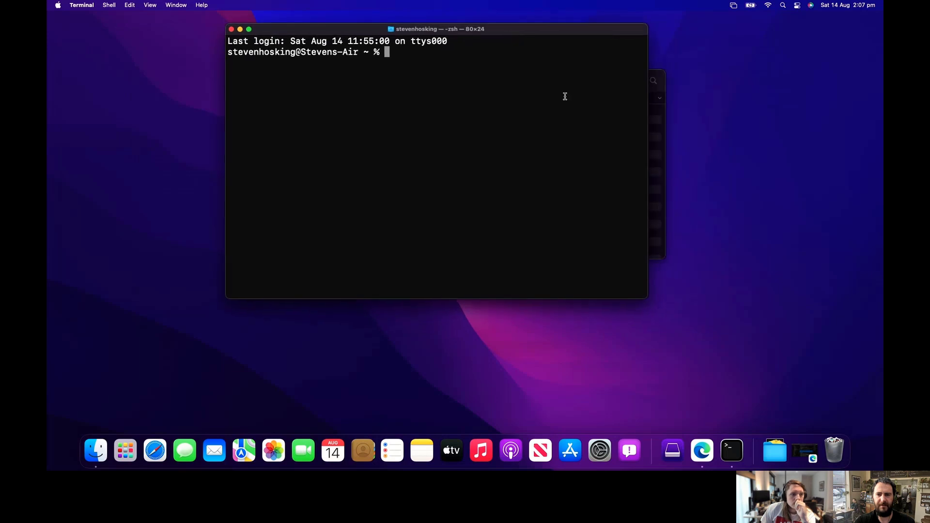
{"action": "left_click_drag", "start_coordinate": [647, 297], "coordinate": [774, 386]}
{"action": "left_click_drag", "start_coordinate": [529, 30], "coordinate": [487, 28]}
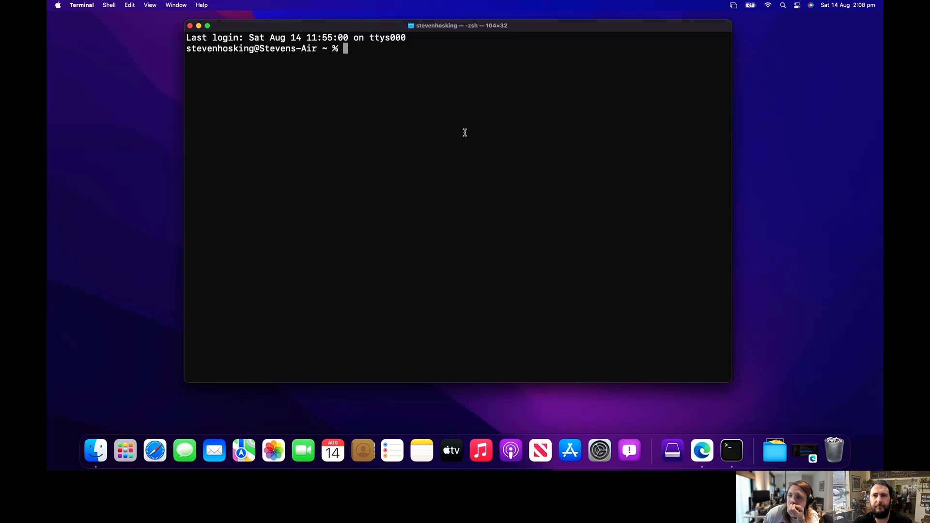
Change the working directory to the downloads folder with cd ./downloads
{"action": "type", "text": "cd ./do"}
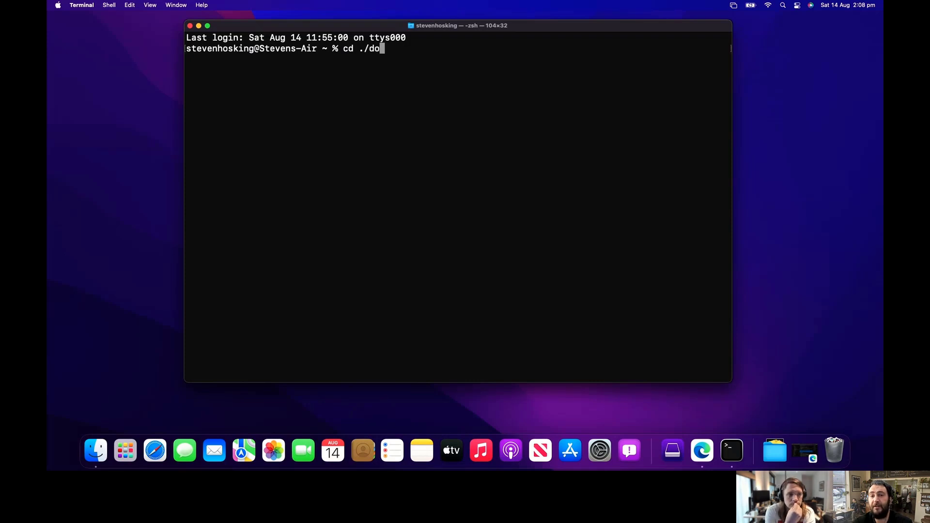
{"action": "type", "text": "w"}
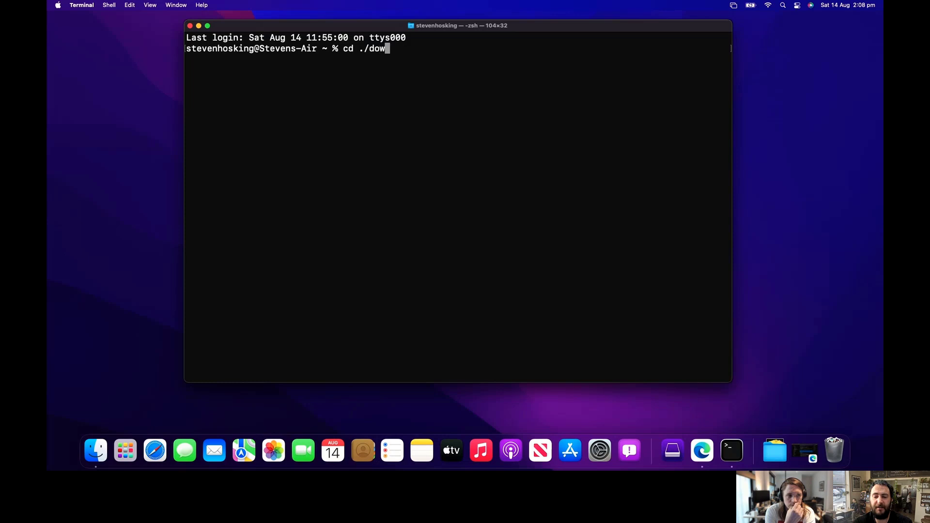
{"action": "type", "text": "nload"}
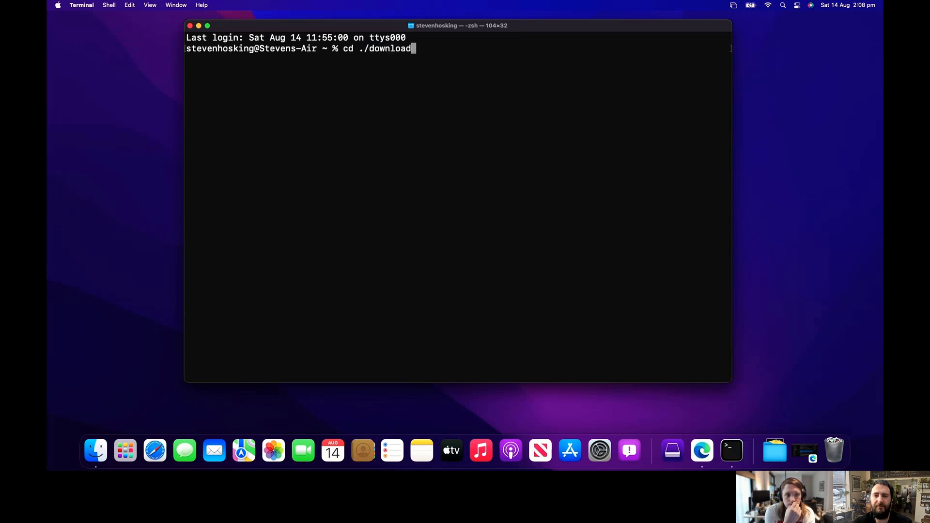
{"action": "type", "text": "s"}
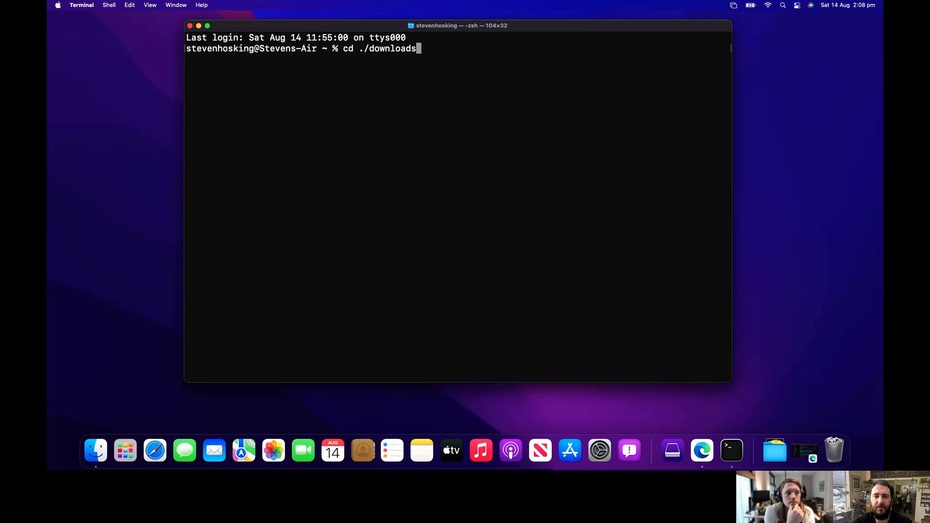
{"action": "key", "text": "Return"}
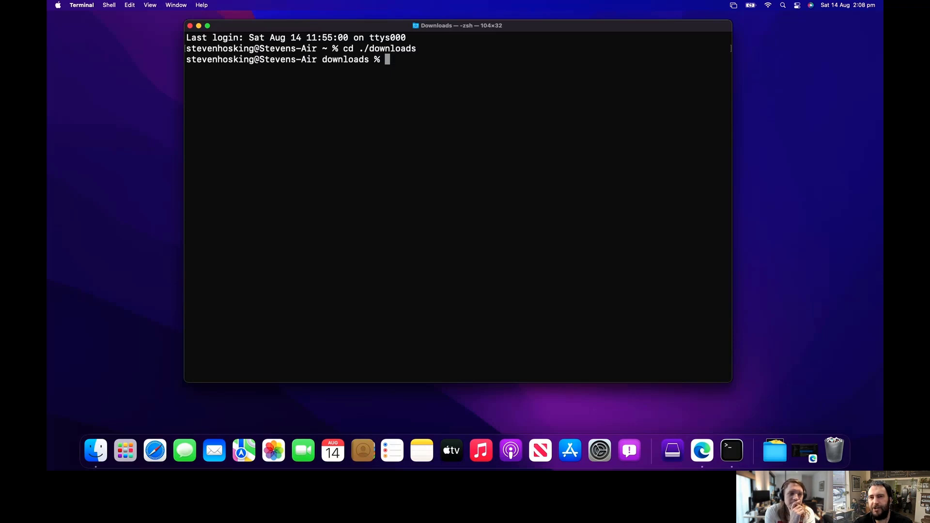
Try to display the wrapping tool's help by running intuneapputil -h without a path prefix
{"action": "type", "text": "intune"}
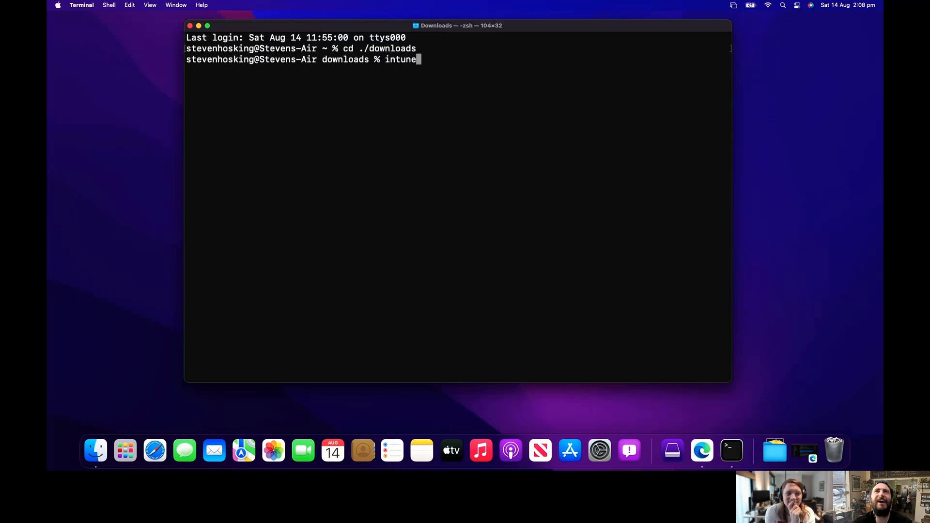
{"action": "type", "text": "apputil "}
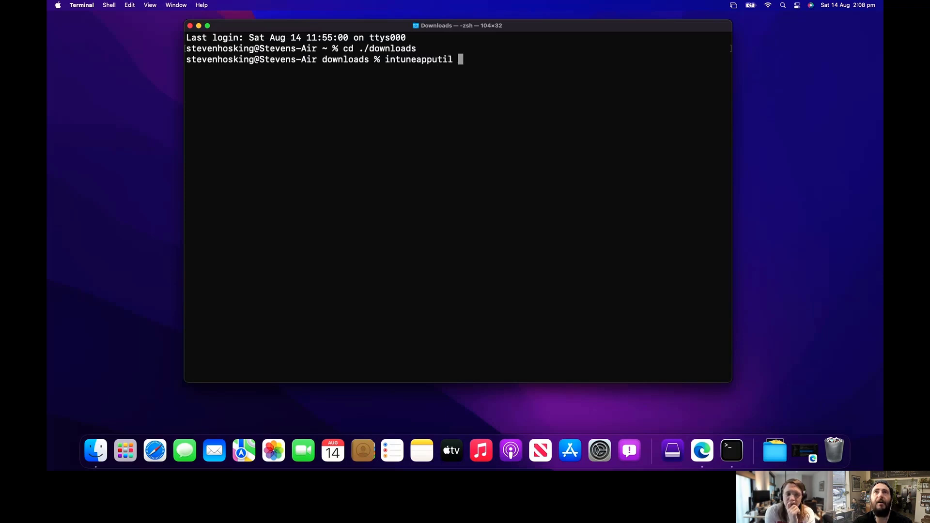
{"action": "type", "text": "-"}
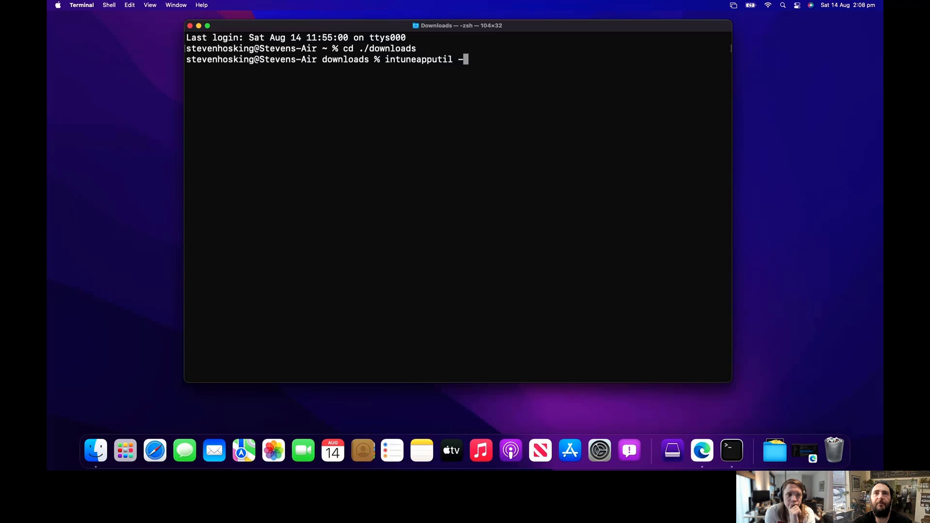
{"action": "type", "text": "h"}
{"action": "key", "text": "Return"}
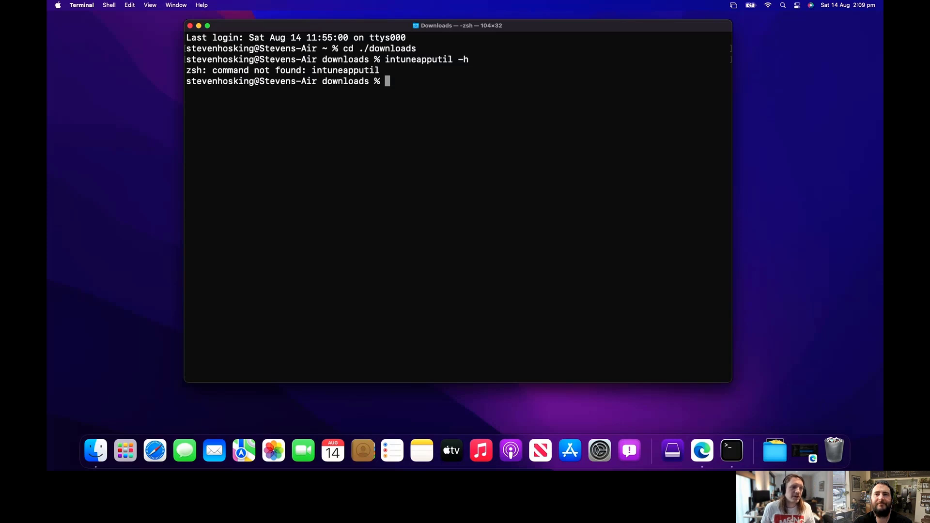
{"action": "type", "text": "./"}
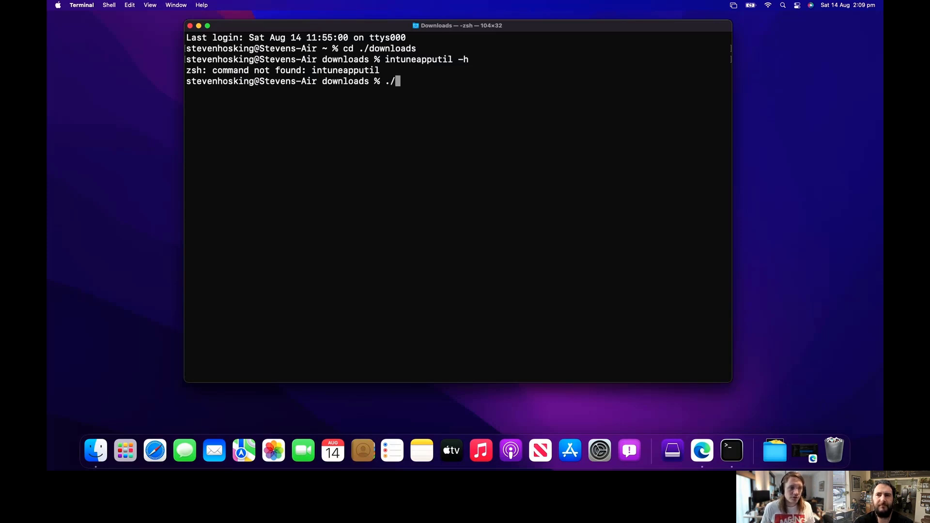
{"action": "type", "text": "intu"}
{"action": "key", "text": "BackSpace"}
{"action": "key", "text": "BackSpace"}
{"action": "key", "text": "BackSpace"}
{"action": "key", "text": "BackSpace"}
{"action": "type", "text": "i"}
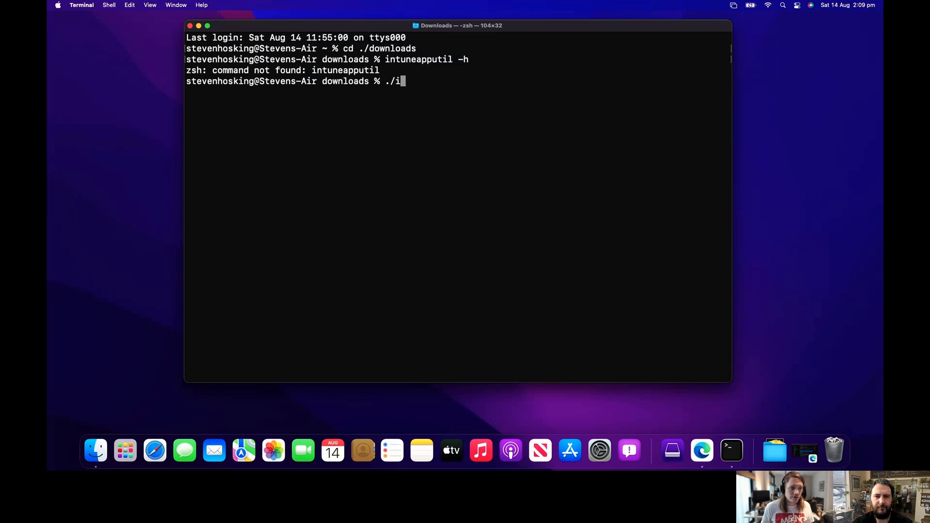
{"action": "type", "text": "ntuneapp"}
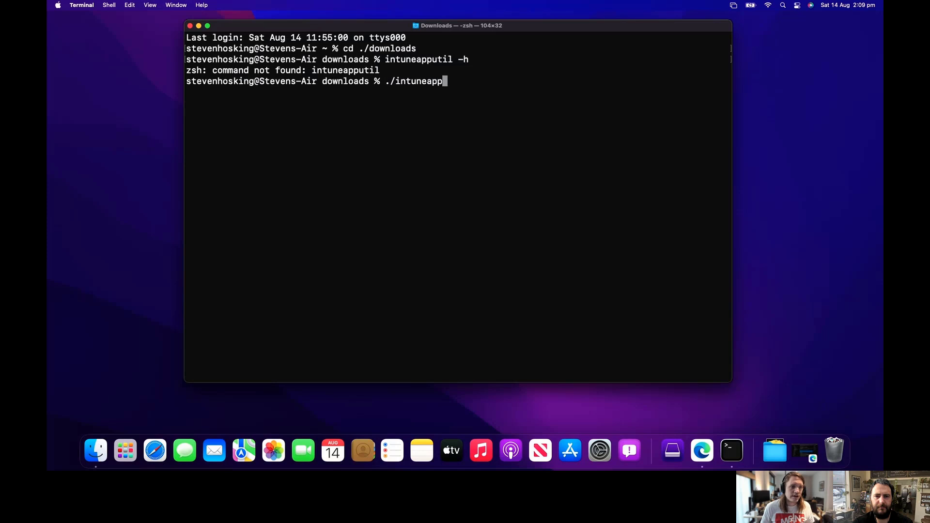
{"action": "type", "text": "util -h"}
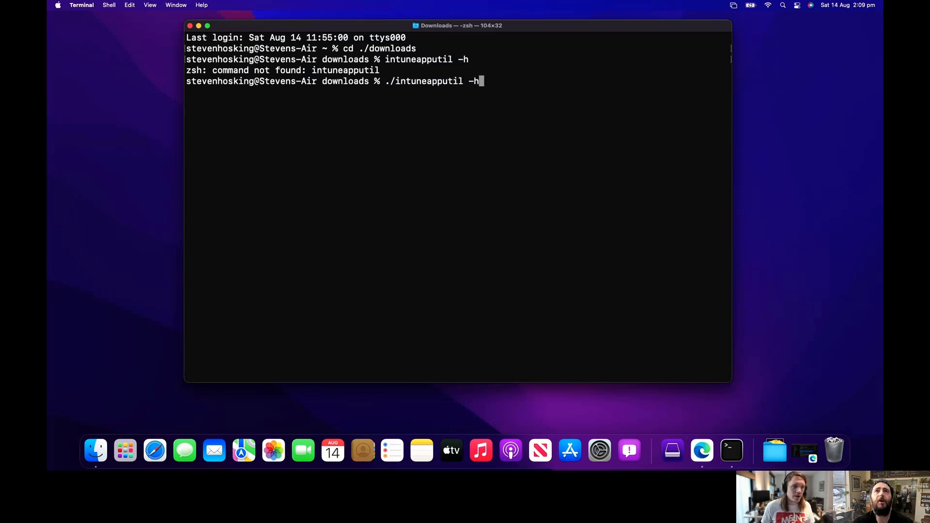
{"action": "key", "text": "BackSpace"}
{"action": "key", "text": "BackSpace"}
{"action": "key", "text": "BackSpace"}
{"action": "key", "text": "BackSpace"}
{"action": "key", "text": "BackSpace"}
{"action": "key", "text": "BackSpace"}
{"action": "key", "text": "BackSpace"}
{"action": "key", "text": "BackSpace"}
{"action": "key", "text": "BackSpace"}
{"action": "key", "text": "BackSpace"}
{"action": "key", "text": "BackSpace"}
{"action": "key", "text": "BackSpace"}
{"action": "key", "text": "BackSpace"}
{"action": "key", "text": "BackSpace"}
{"action": "key", "text": "BackSpace"}
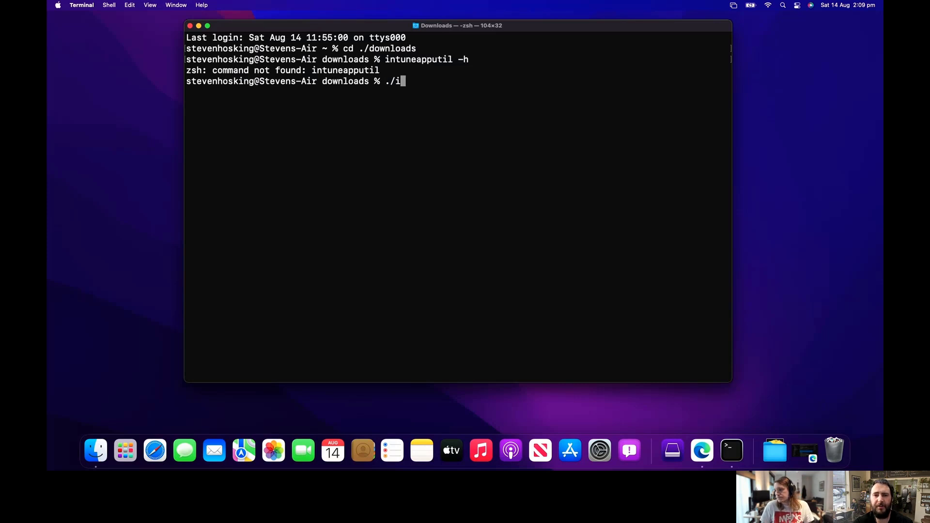
{"action": "key", "text": "BackSpace"}
{"action": "key", "text": "BackSpace"}
{"action": "key", "text": "BackSpace"}
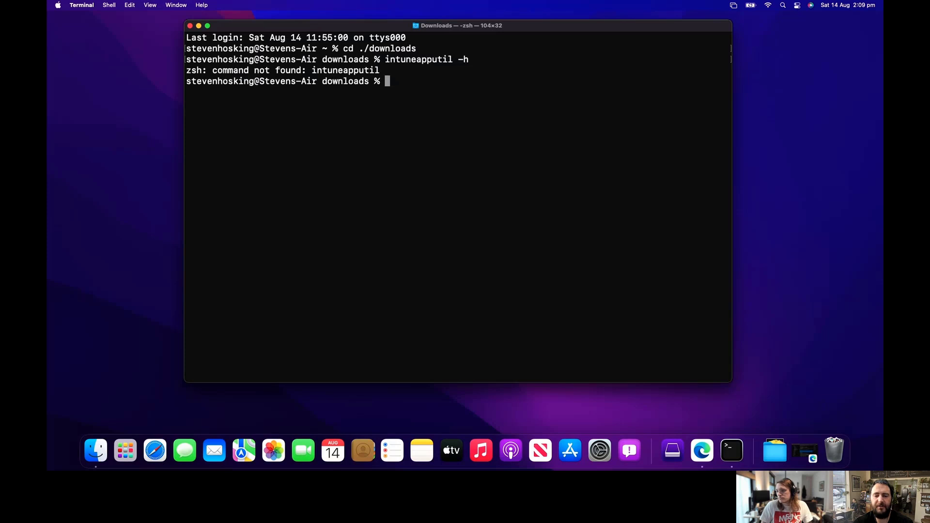
Make the wrapping tool executable by running chmod +x IntuneAppUtil
{"action": "type", "text": "chmod "}
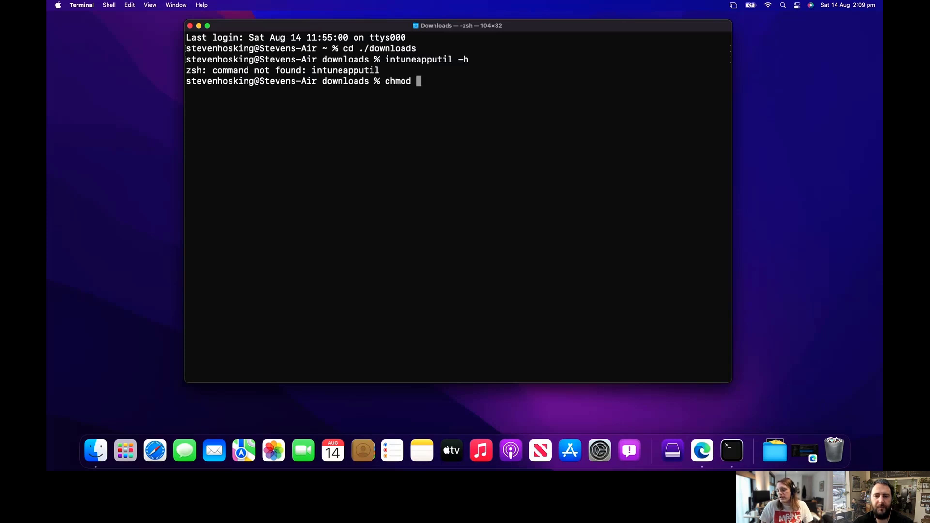
{"action": "type", "text": "+x IntuneAppUtil"}
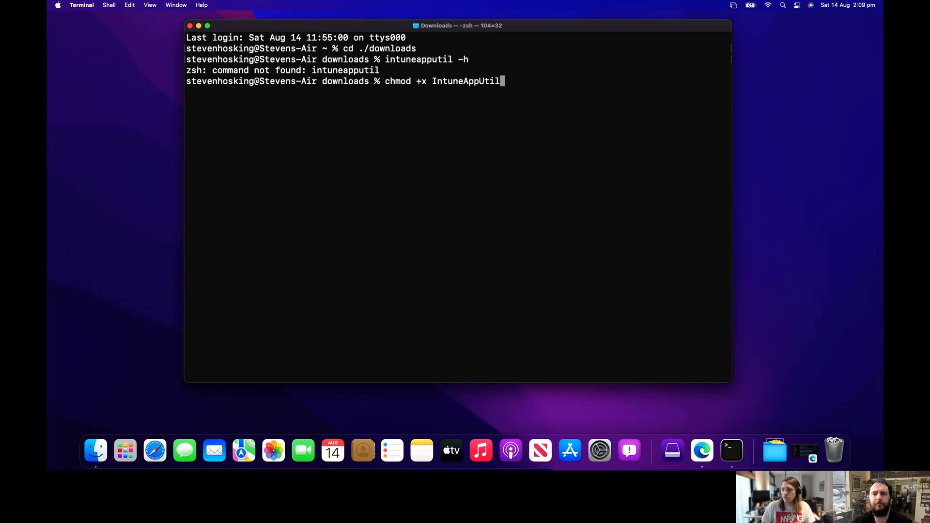
{"action": "key", "text": "Return"}
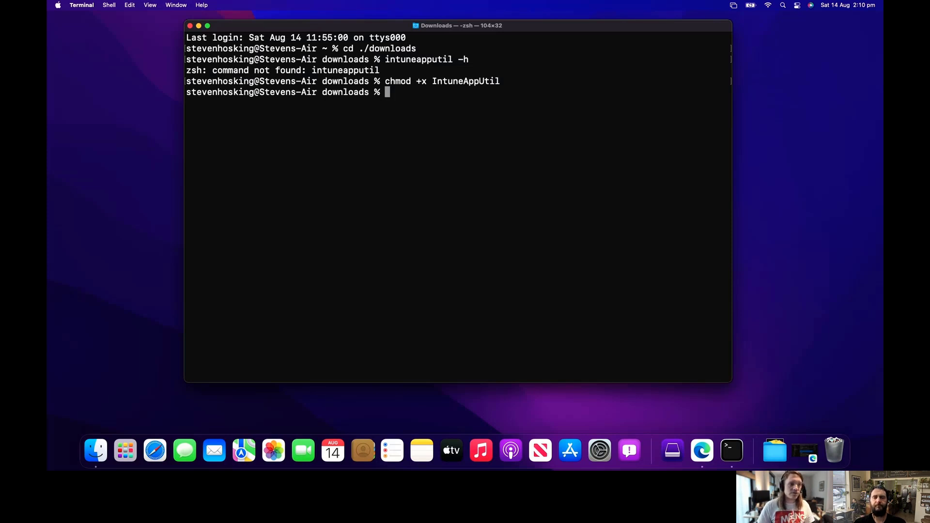
Display the wrapping tool's usage and parameter descriptions by running ./intuneapputil -h
{"action": "type", "text": "./intunea"}
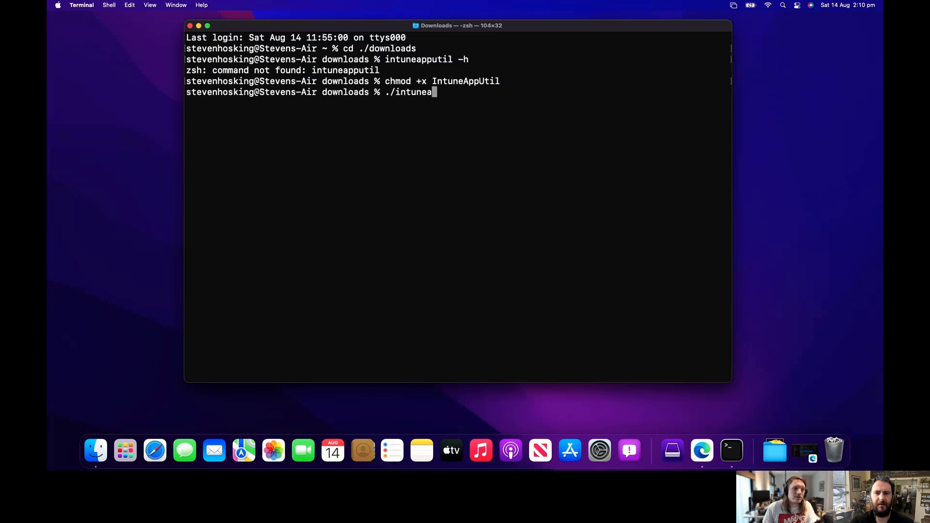
{"action": "type", "text": "pputil -h"}
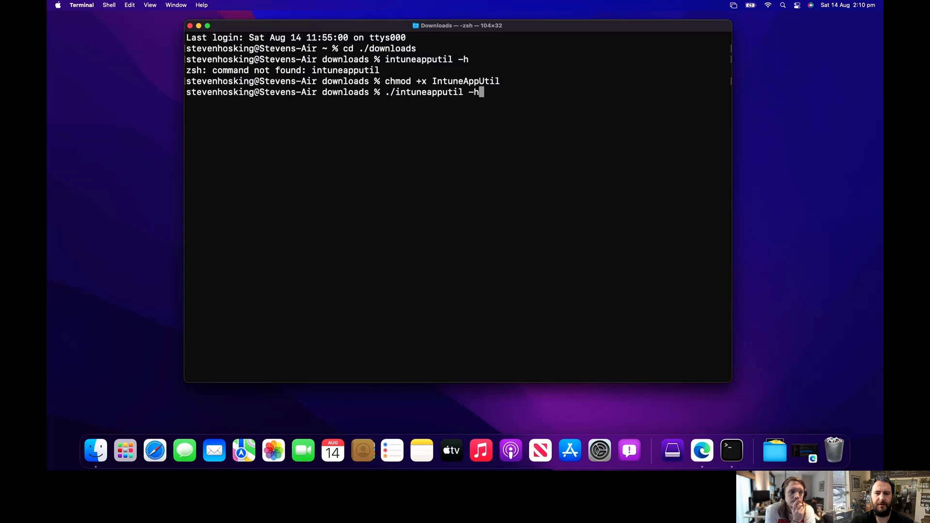
{"action": "key", "text": "Return"}
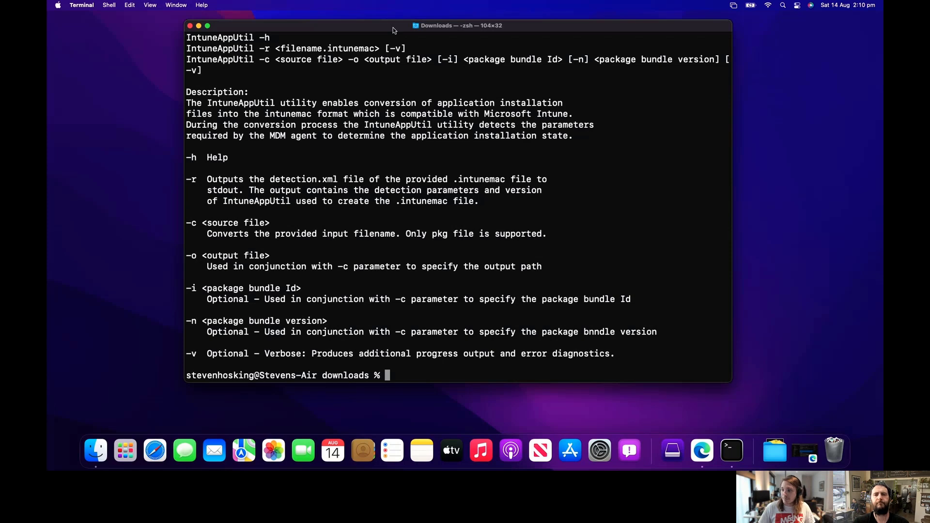
Move the Terminal window aside and create a new folder named CPdemo in Downloads using Finder
{"action": "left_click_drag", "start_coordinate": [395, 30], "coordinate": [678, 115]}
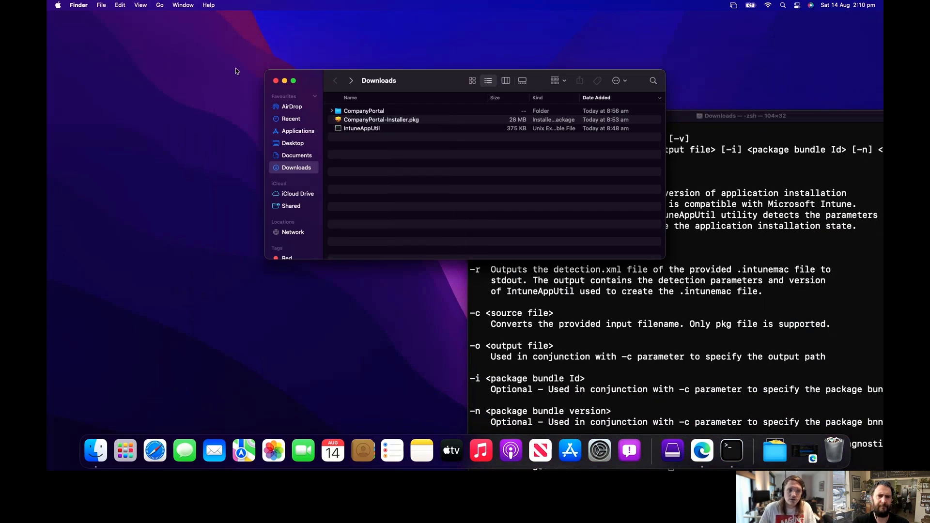
{"action": "left_click", "coordinate": [100, 5]}
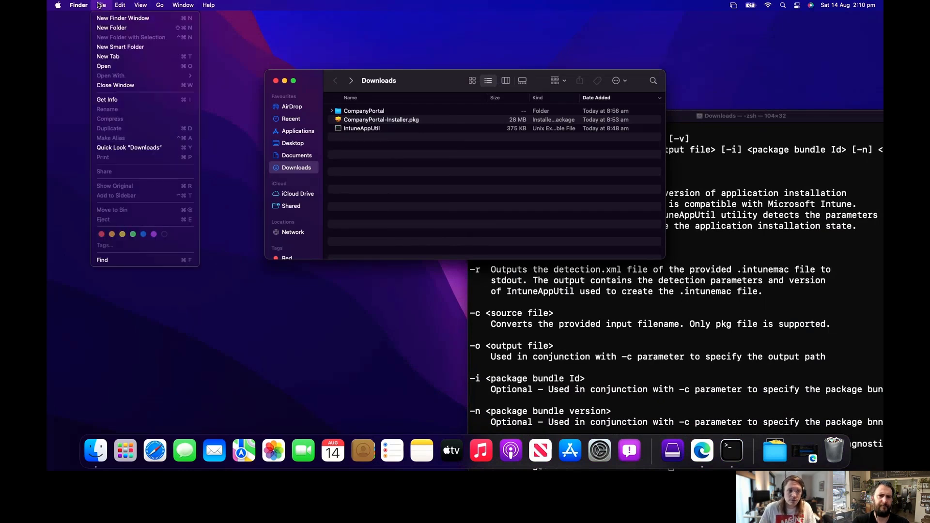
{"action": "left_click", "coordinate": [114, 27]}
{"action": "type", "text": "CPtemo"}
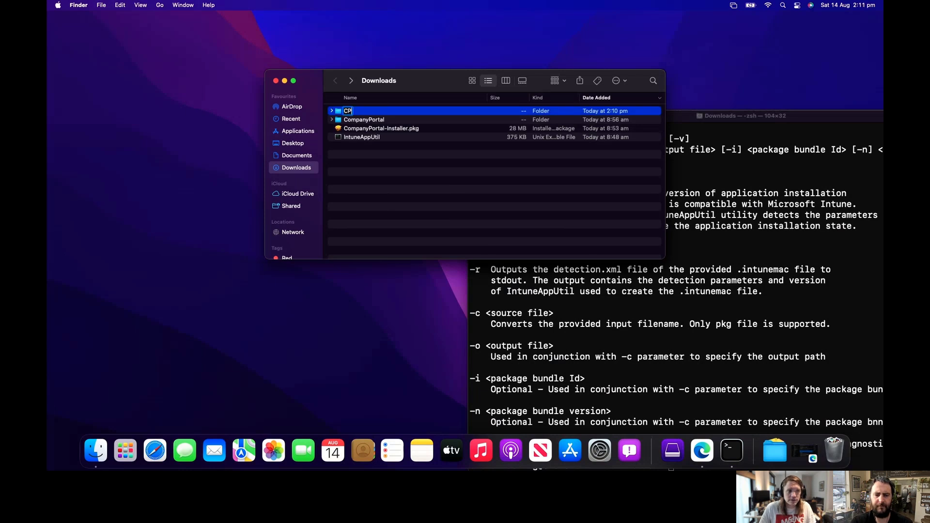
{"action": "key", "text": "BackSpace"}
{"action": "key", "text": "BackSpace"}
{"action": "key", "text": "BackSpace"}
{"action": "key", "text": "BackSpace"}
{"action": "type", "text": "demo"}
{"action": "key", "text": "Return"}
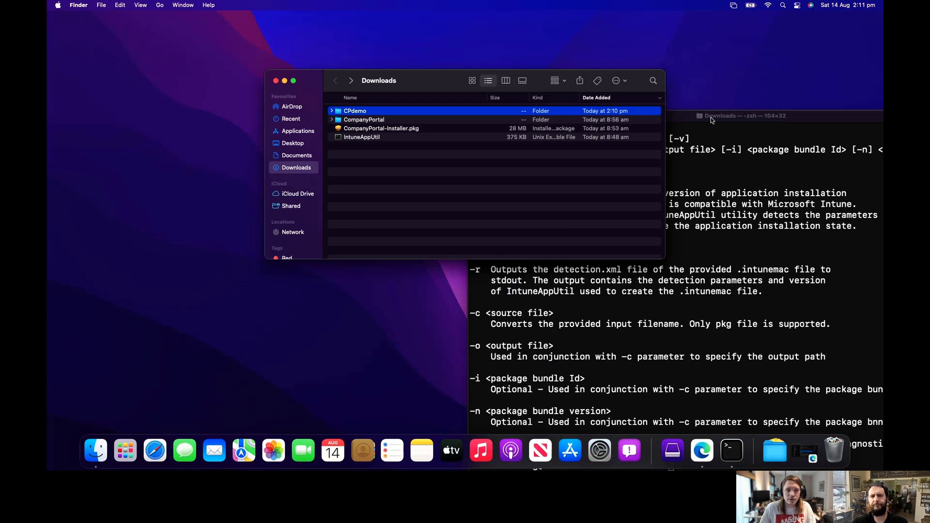
Select CompanyPortal-Installer.pkg and arrange the Finder and Terminal windows so the file names and the full help text are both readable
{"action": "left_click_drag", "start_coordinate": [711, 118], "coordinate": [699, 108]}
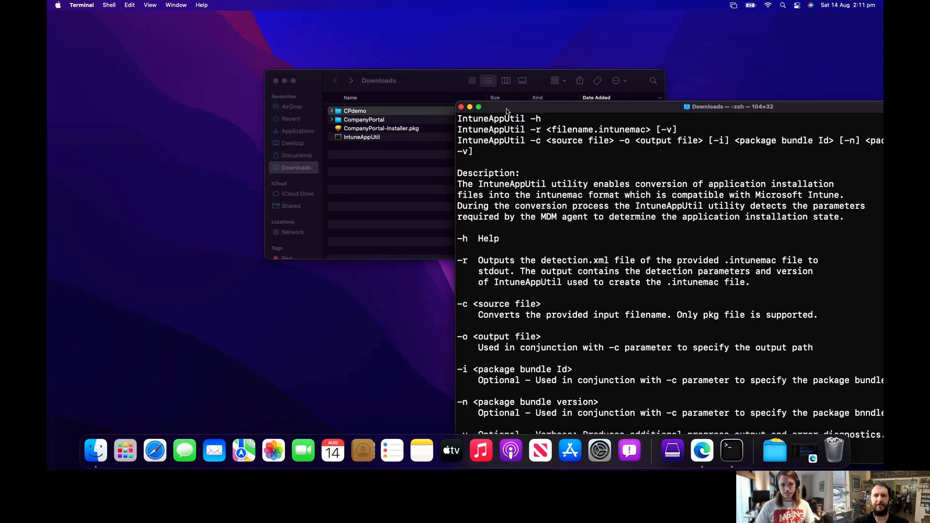
{"action": "left_click_drag", "start_coordinate": [505, 109], "coordinate": [487, 10]}
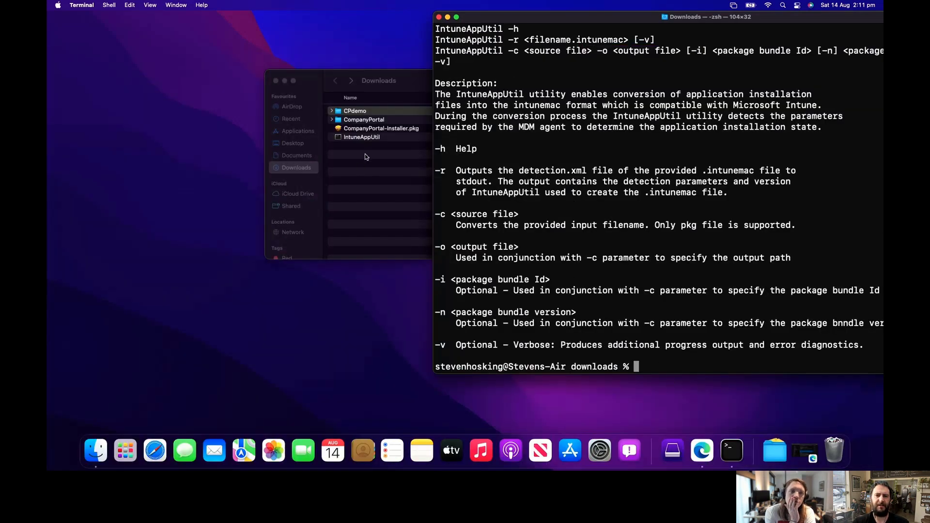
{"action": "left_click", "coordinate": [374, 130]}
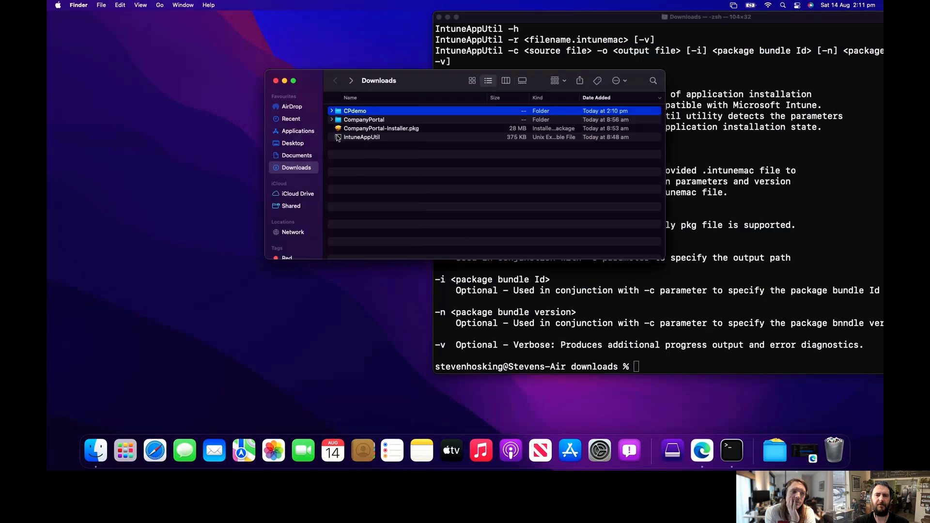
{"action": "left_click", "coordinate": [364, 132]}
{"action": "left_click_drag", "start_coordinate": [410, 89], "coordinate": [178, 30]}
{"action": "left_click_drag", "start_coordinate": [535, 18], "coordinate": [381, 21]}
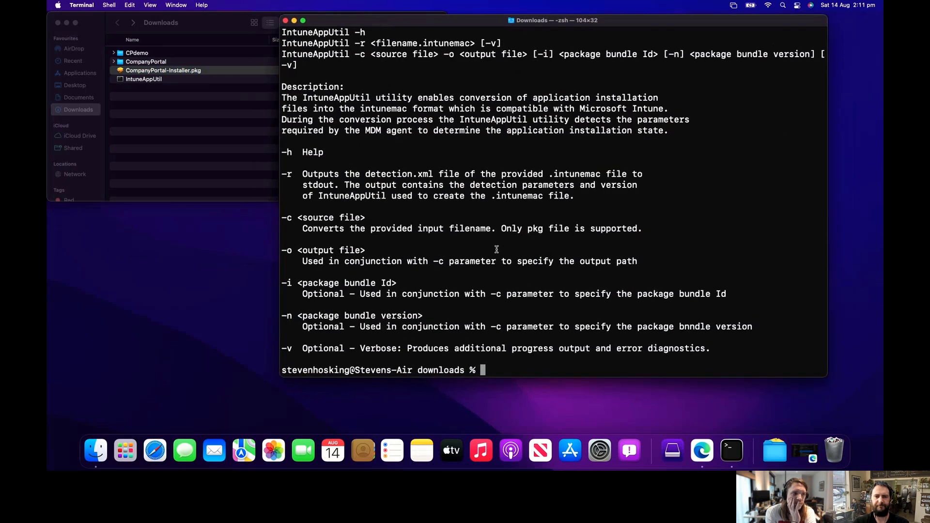
{"action": "type", "text": "intune"}
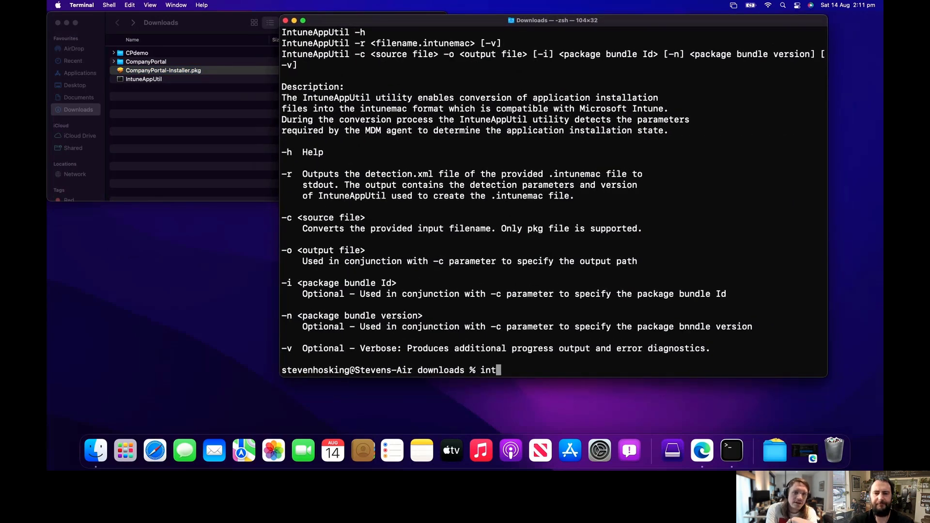
{"action": "key", "text": "BackSpace"}
{"action": "key", "text": "BackSpace"}
{"action": "key", "text": "BackSpace"}
{"action": "key", "text": "BackSpace"}
{"action": "key", "text": "BackSpace"}
{"action": "key", "text": "BackSpace"}
{"action": "type", "text": "/"}
{"action": "key", "text": "BackSpace"}
Wrap the Company Portal installer verbosely by running ./intuneapputil -c ./companyportal-installer.pkg -o ./cpdemo -v
{"action": "type", "text": "./intuneapputil "}
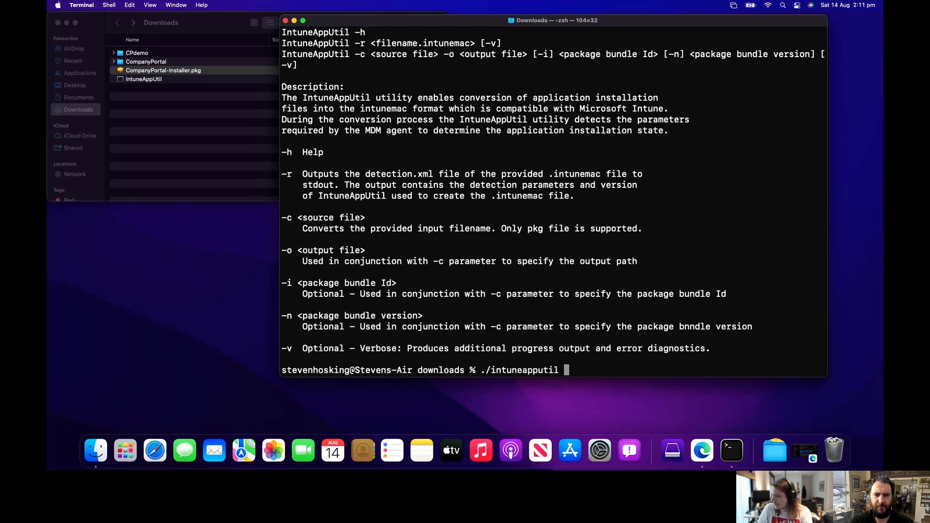
{"action": "type", "text": "-"}
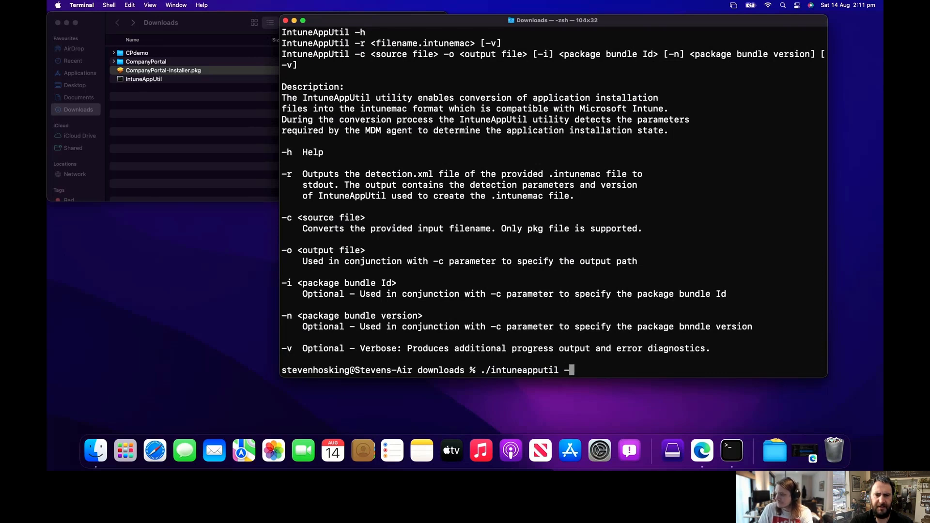
{"action": "type", "text": "c "}
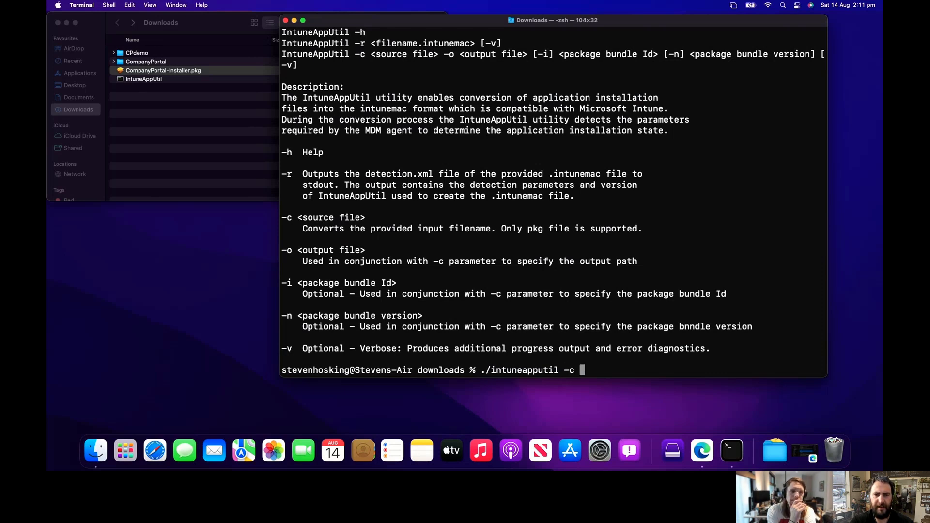
{"action": "type", "text": "./"}
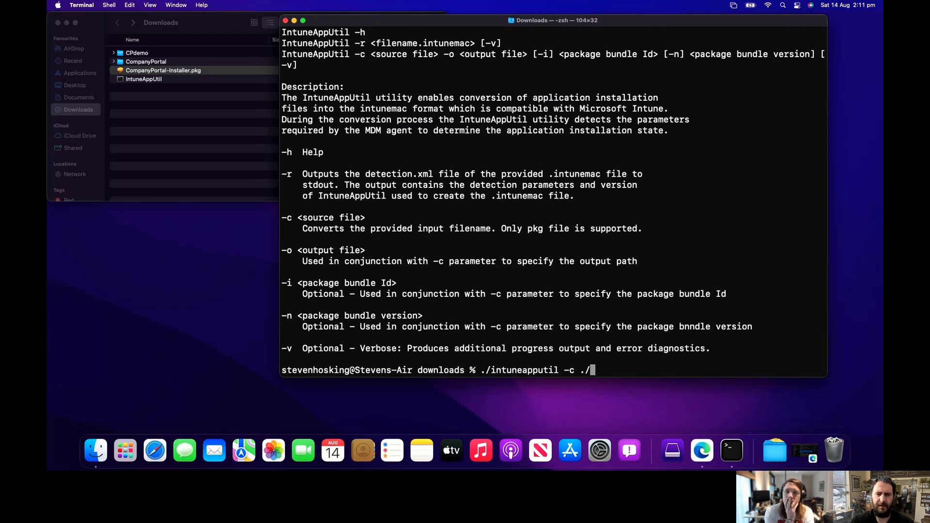
{"action": "type", "text": "comp"}
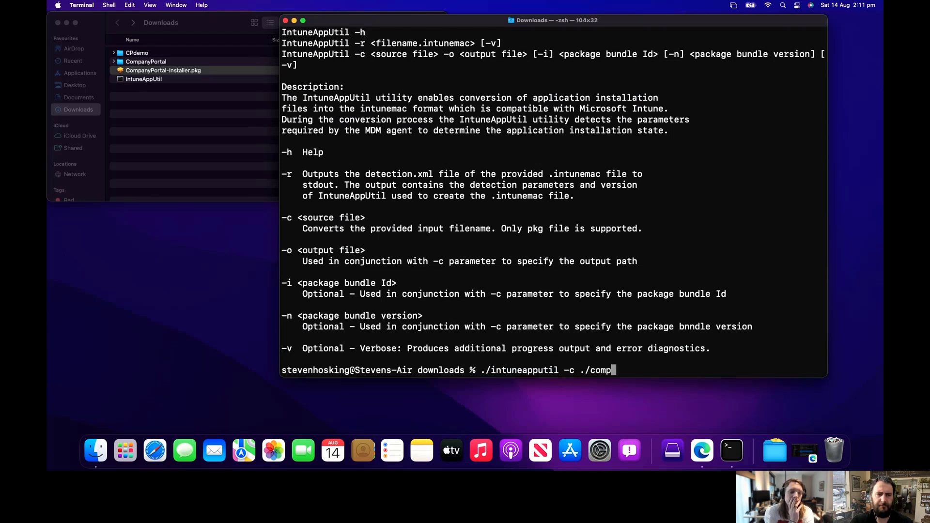
{"action": "type", "text": "anyp"}
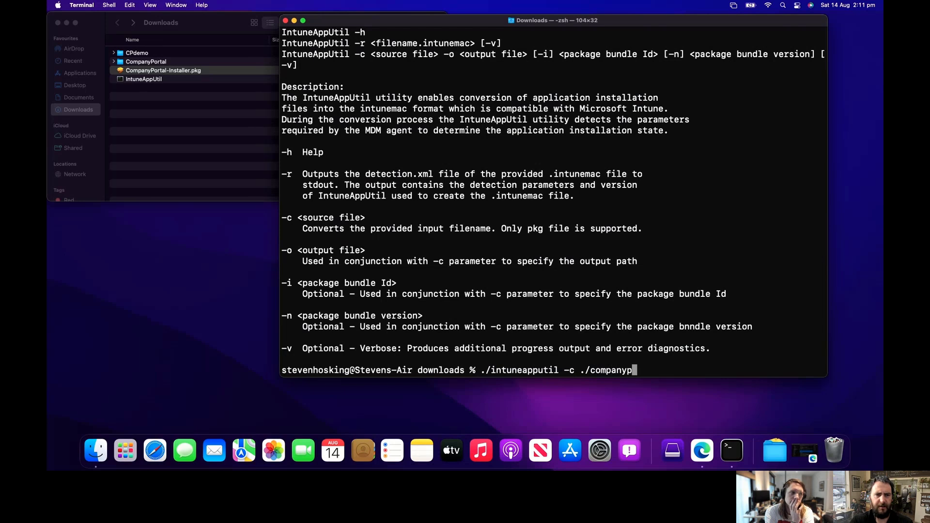
{"action": "type", "text": "ortal-in"}
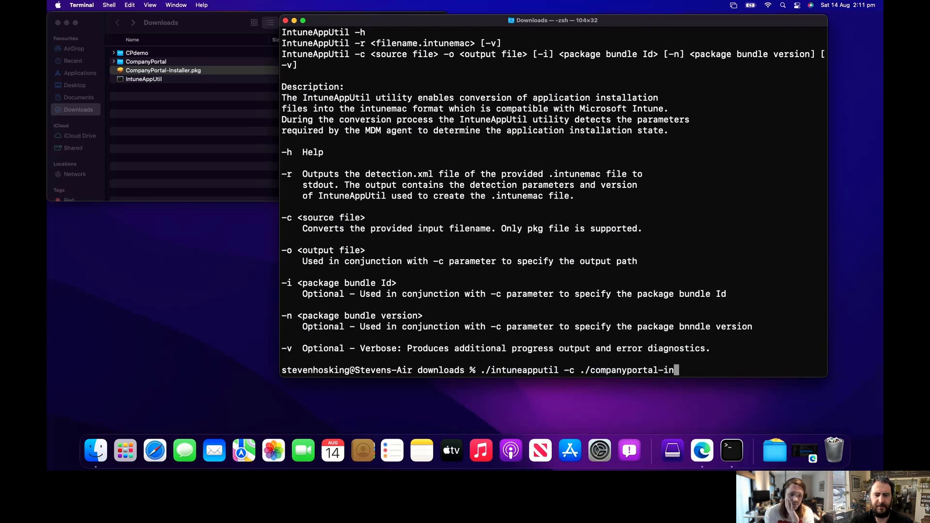
{"action": "type", "text": "staller"}
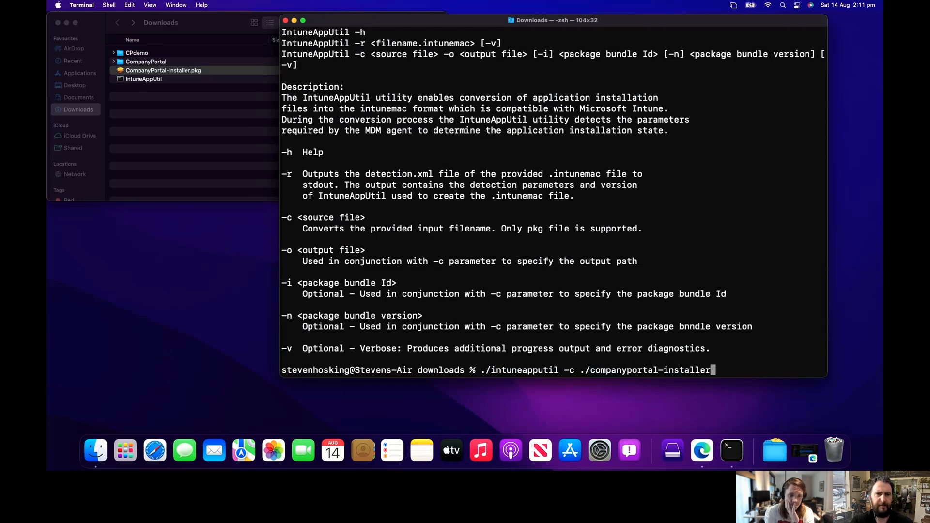
{"action": "type", "text": ".pkg "}
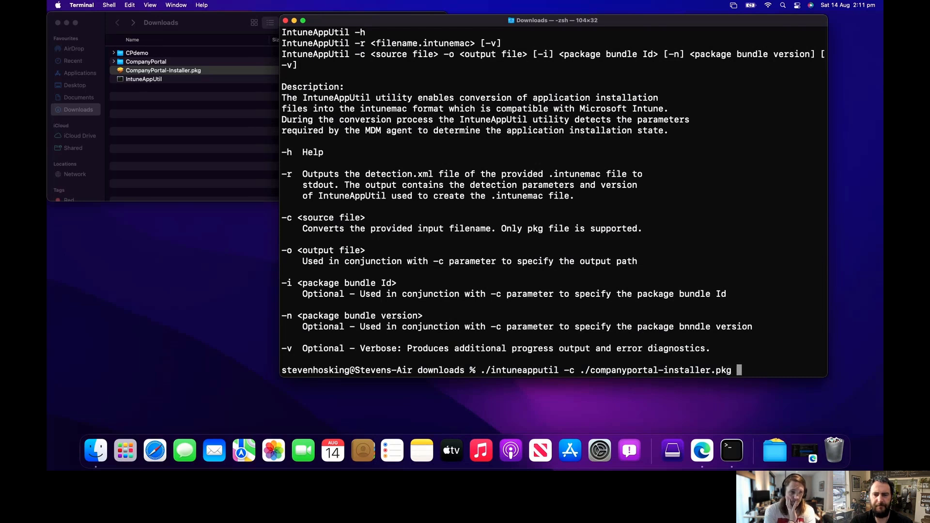
{"action": "type", "text": "-o ./cpdemo"}
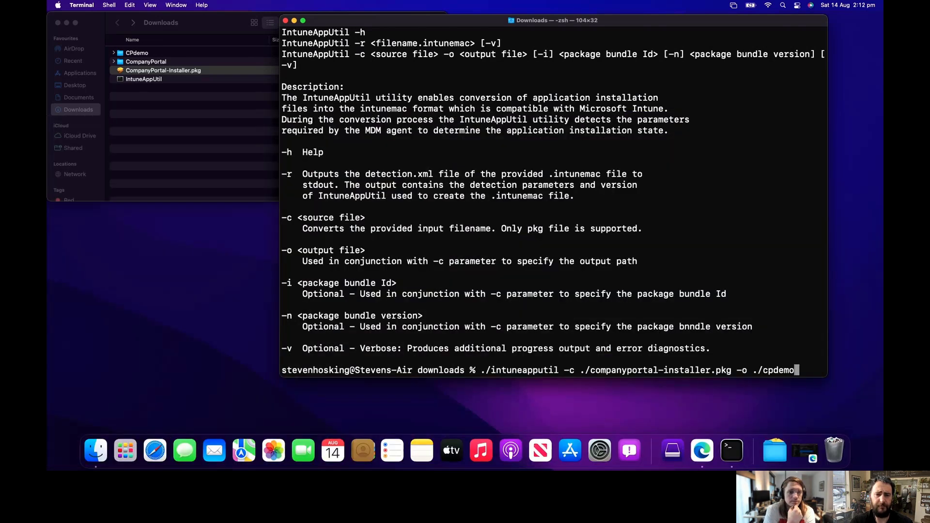
{"action": "type", "text": " -v"}
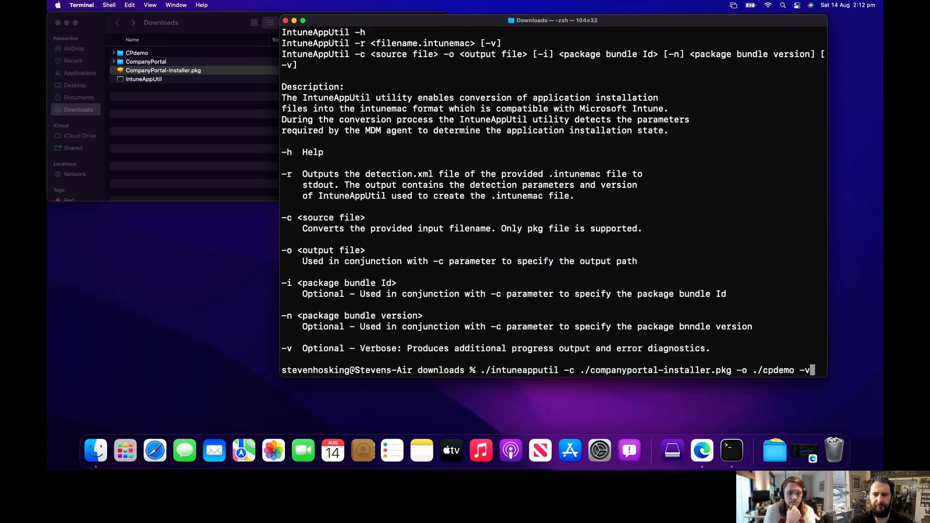
{"action": "key", "text": "Return"}
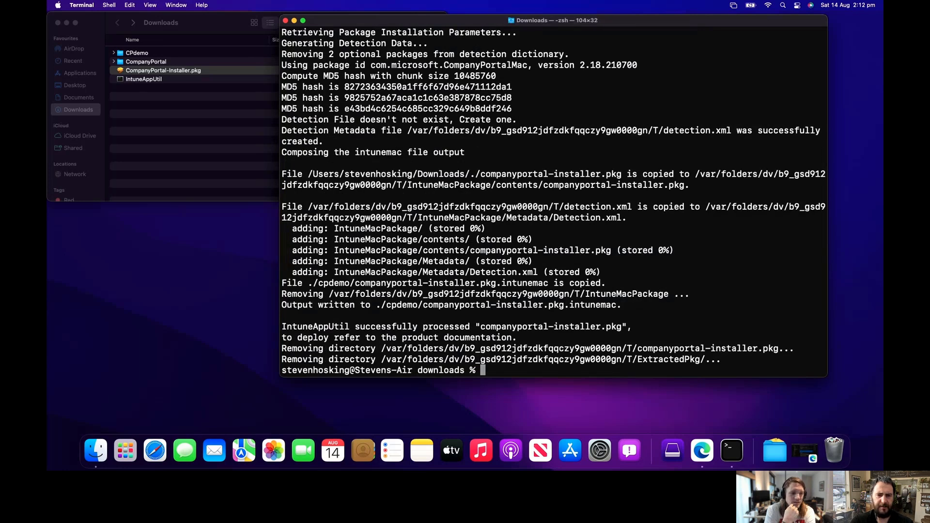
Review the wrapping tool's final output, and locate companyportal-installer.pkg.intunemac in the CPdemo folder in Finder
{"action": "left_click_drag", "start_coordinate": [359, 328], "coordinate": [485, 327]}
{"action": "left_click", "coordinate": [443, 304]}
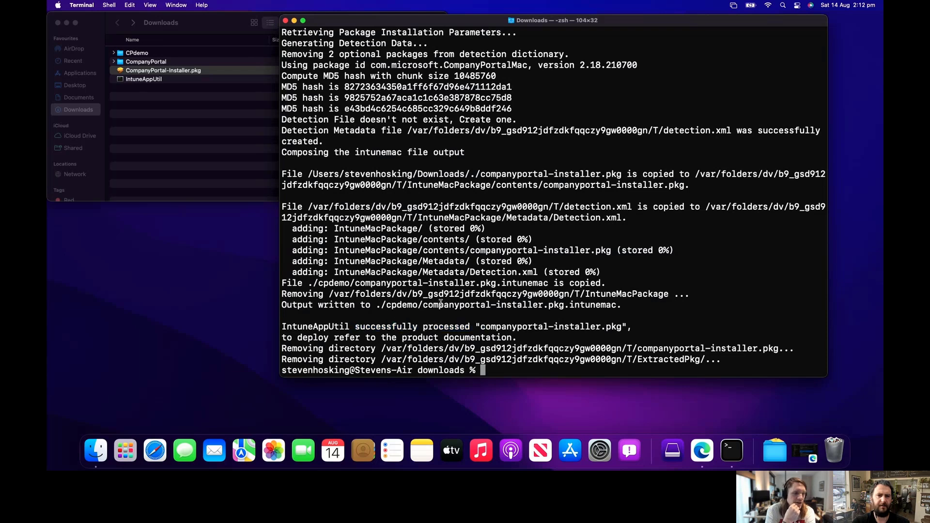
{"action": "double_click", "coordinate": [144, 54]}
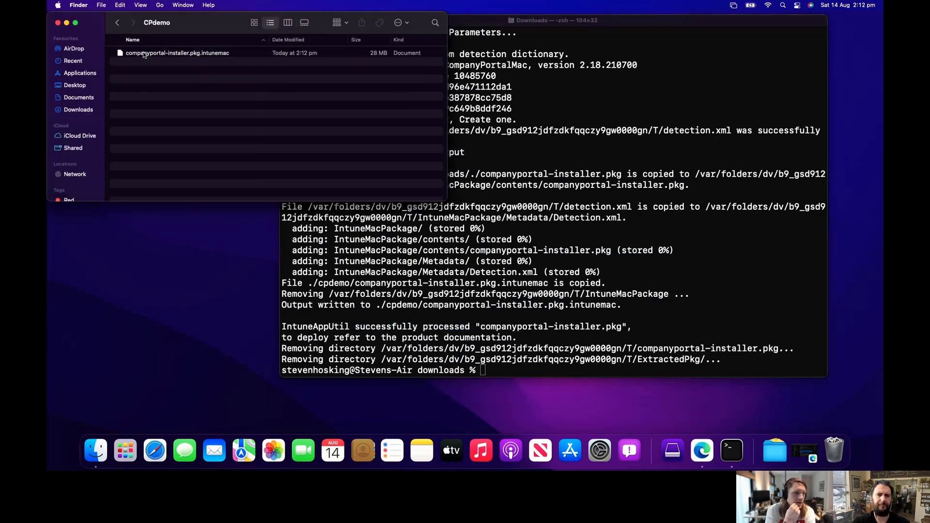
{"action": "left_click", "coordinate": [203, 59]}
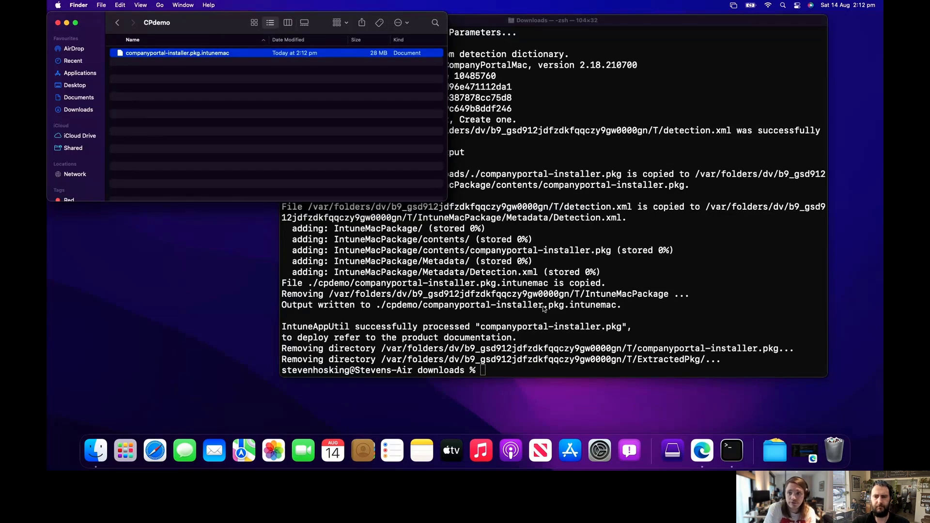
Switch to the Microsoft Endpoint Manager admin center in Edge and open the macOS apps list
{"action": "left_click", "coordinate": [704, 459]}
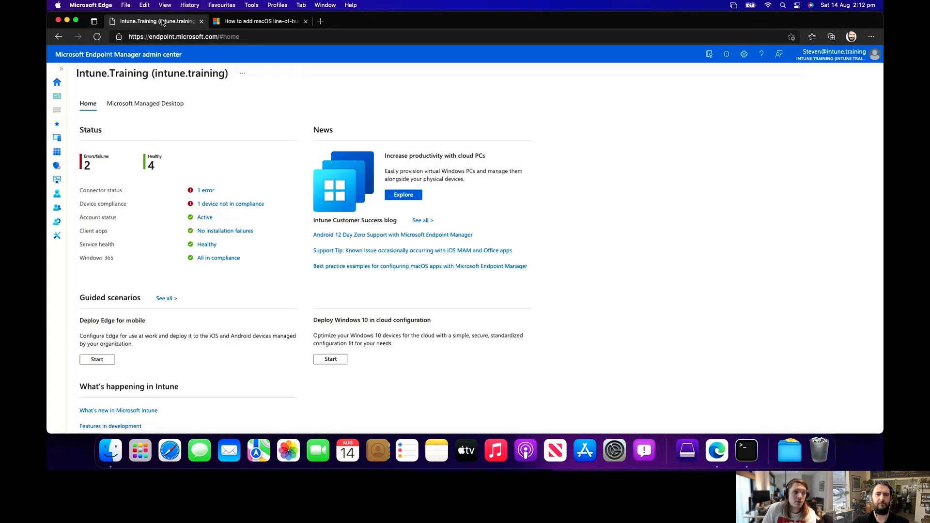
{"action": "left_click", "coordinate": [163, 22]}
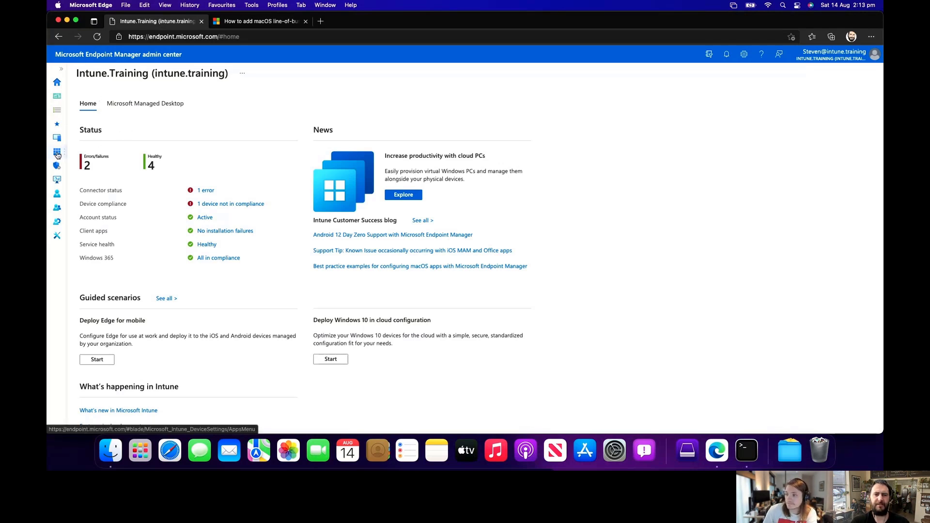
{"action": "left_click", "coordinate": [57, 153]}
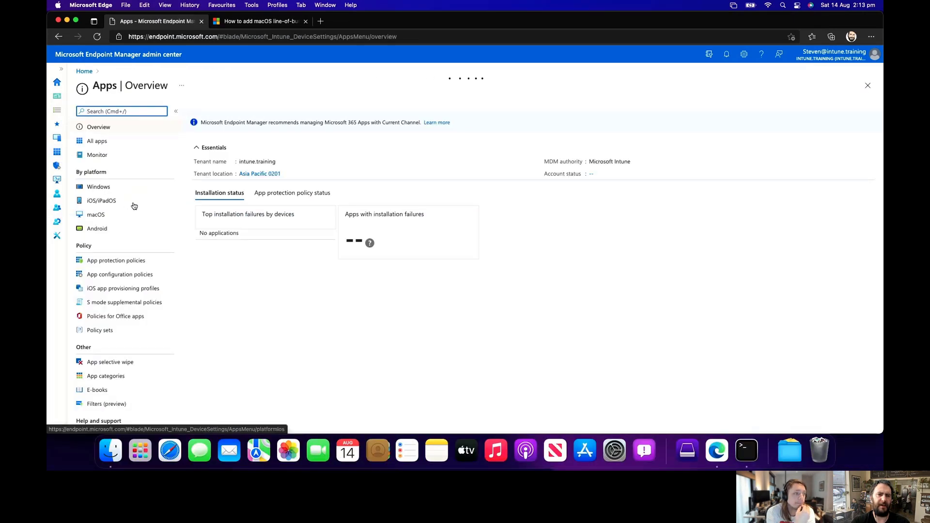
{"action": "left_click", "coordinate": [114, 220]}
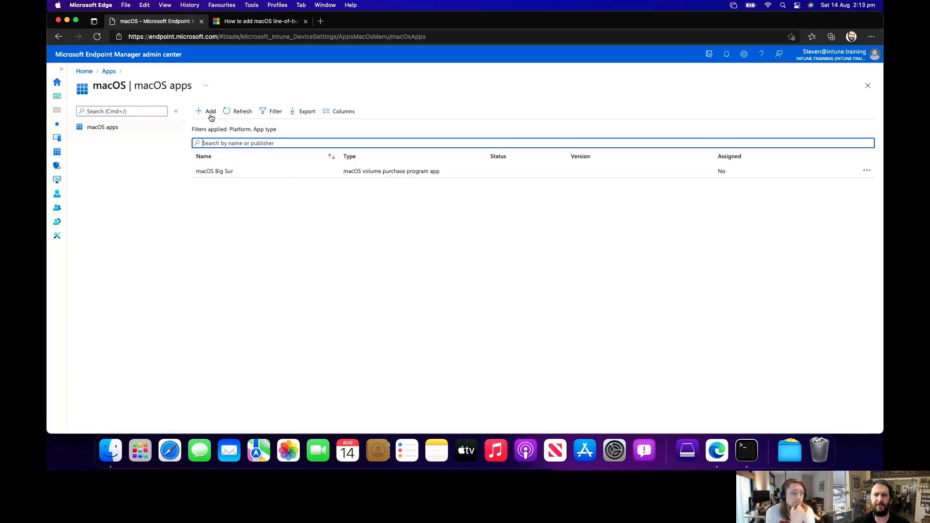
Start adding a new macOS app with the app type Line-of-business app
{"action": "left_click", "coordinate": [212, 117]}
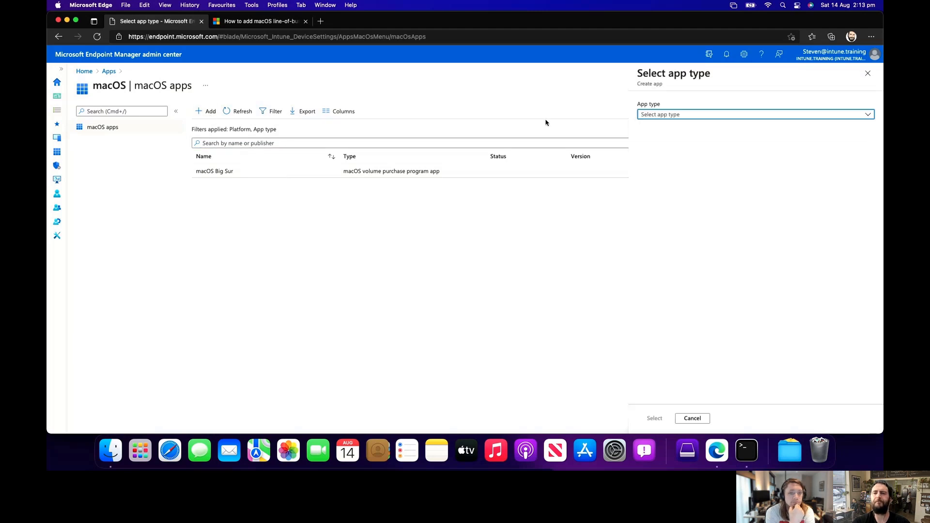
{"action": "left_click", "coordinate": [664, 117]}
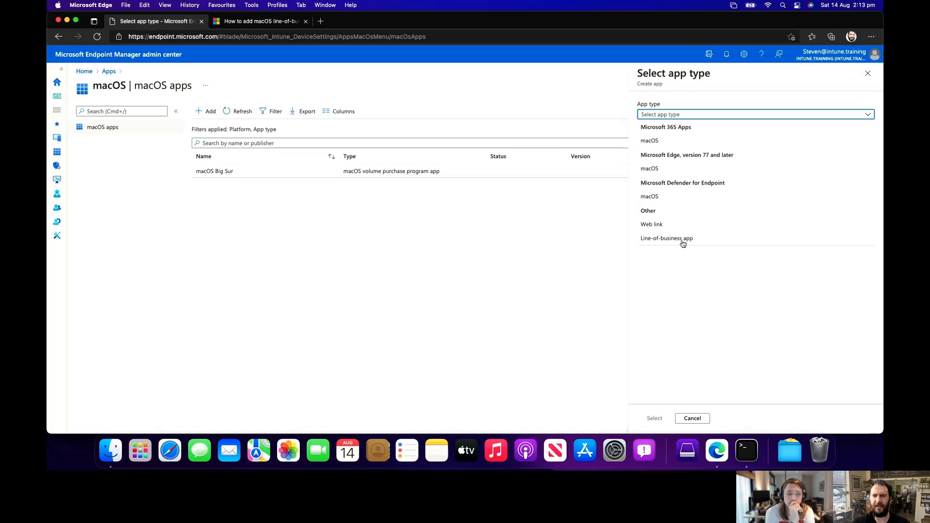
{"action": "left_click", "coordinate": [683, 239]}
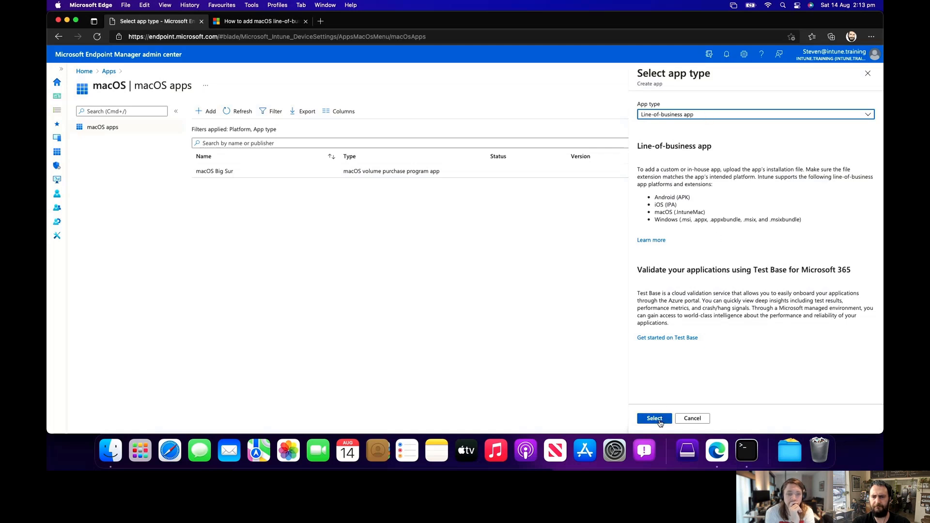
{"action": "left_click", "coordinate": [659, 422]}
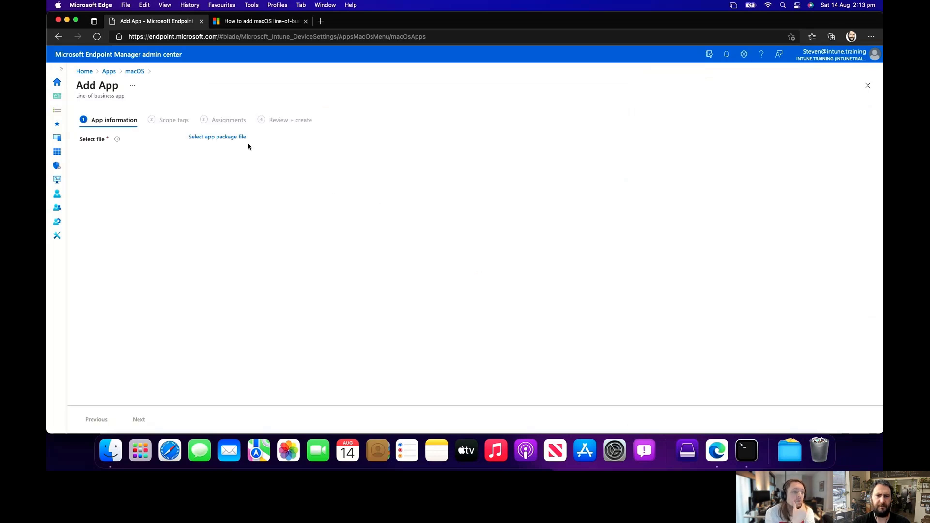
Choose companyportal-installer.pkg.intunemac from the CPdemo folder in Downloads as the app package file and confirm it
{"action": "left_click", "coordinate": [233, 140]}
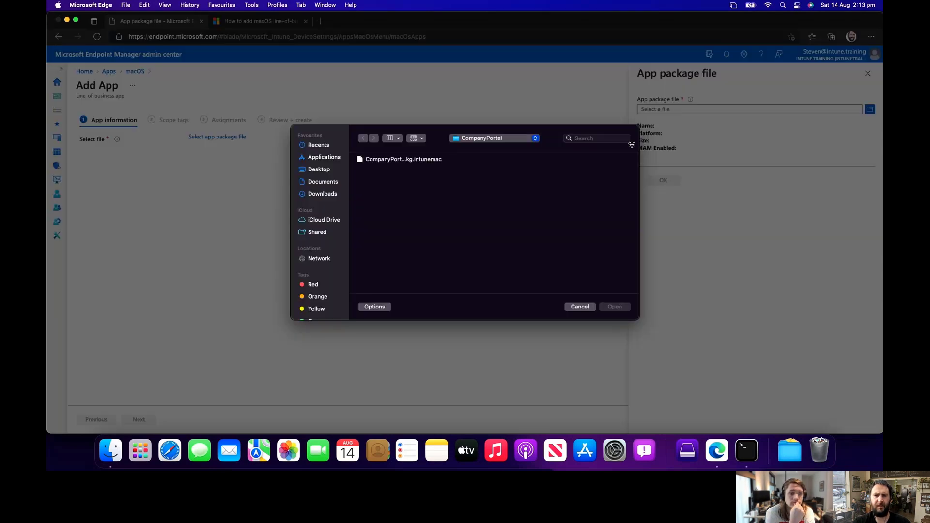
{"action": "left_click", "coordinate": [475, 139]}
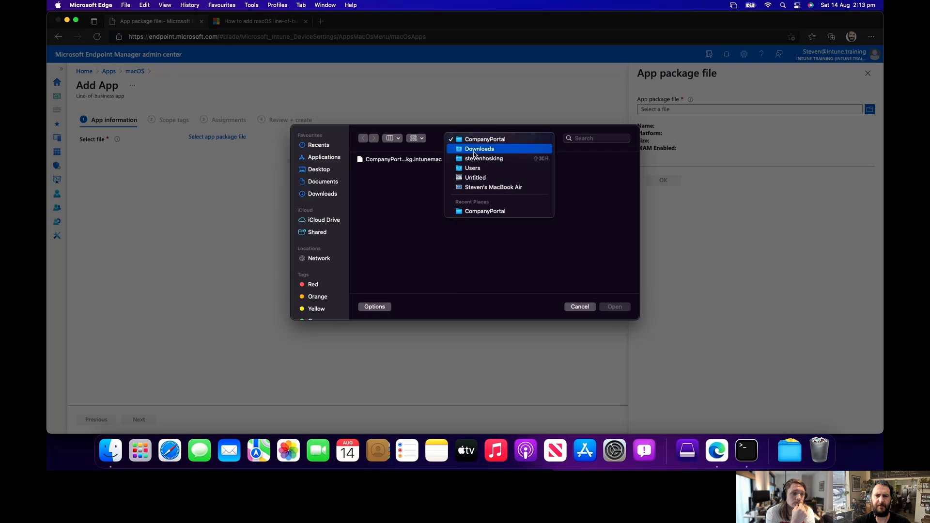
{"action": "left_click", "coordinate": [469, 150]}
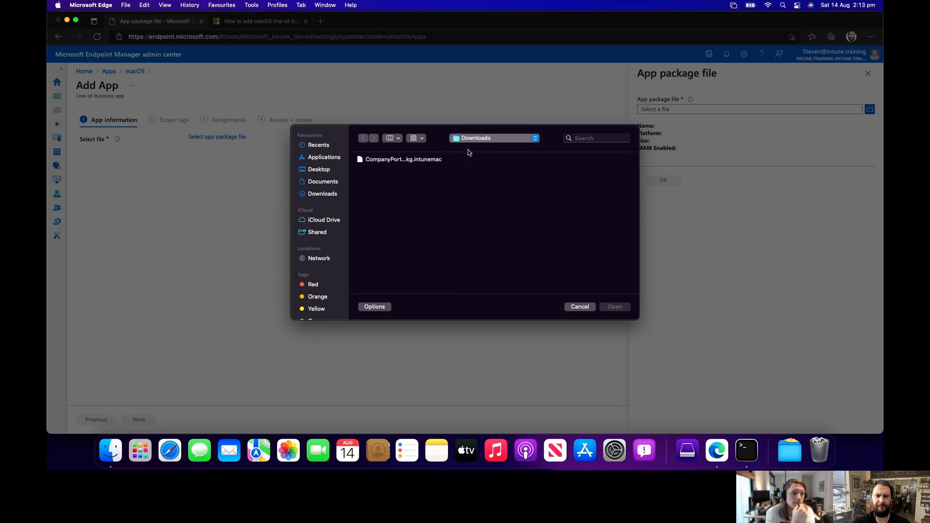
{"action": "left_click", "coordinate": [382, 180]}
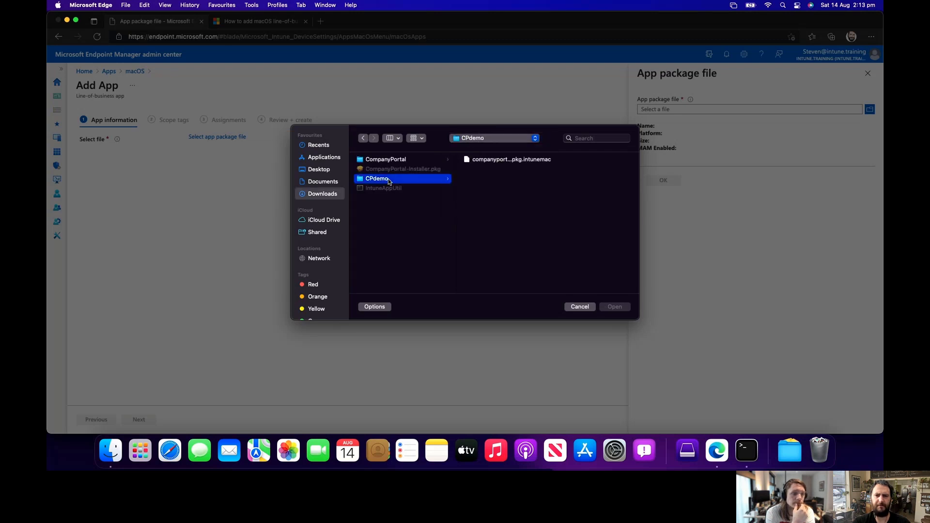
{"action": "left_click", "coordinate": [499, 161]}
{"action": "double_click", "coordinate": [499, 161]}
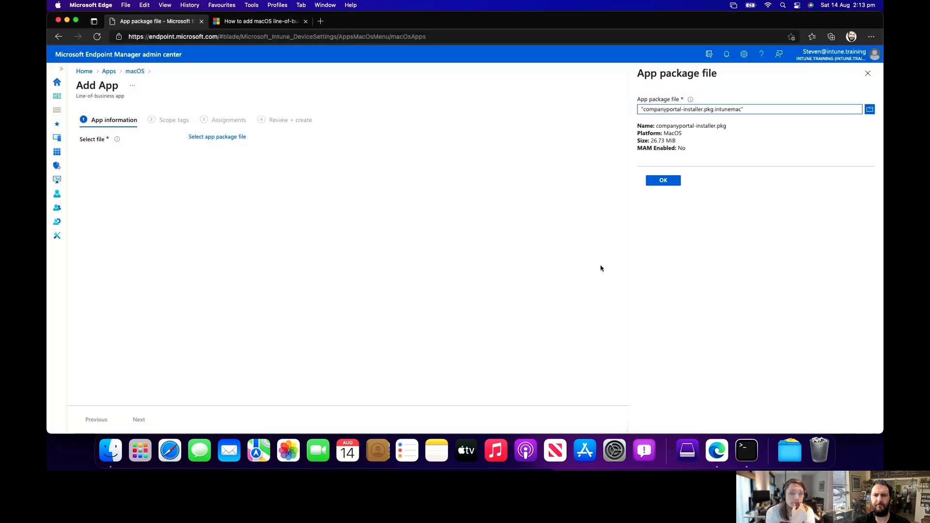
{"action": "left_click", "coordinate": [670, 188]}
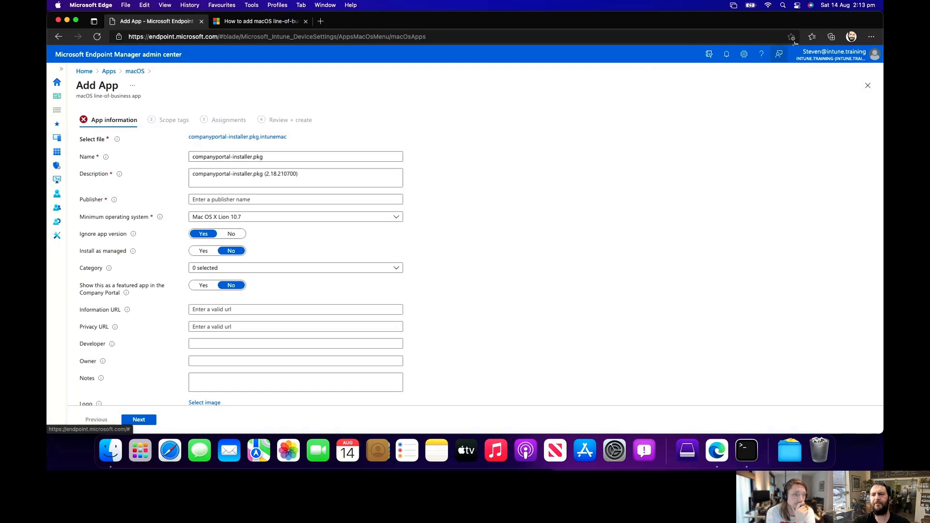
Increase the browser's page zoom to 150%
{"action": "left_click", "coordinate": [871, 36]}
{"action": "left_click", "coordinate": [851, 95]}
{"action": "left_click", "coordinate": [852, 96]}
{"action": "left_click", "coordinate": [852, 97]}
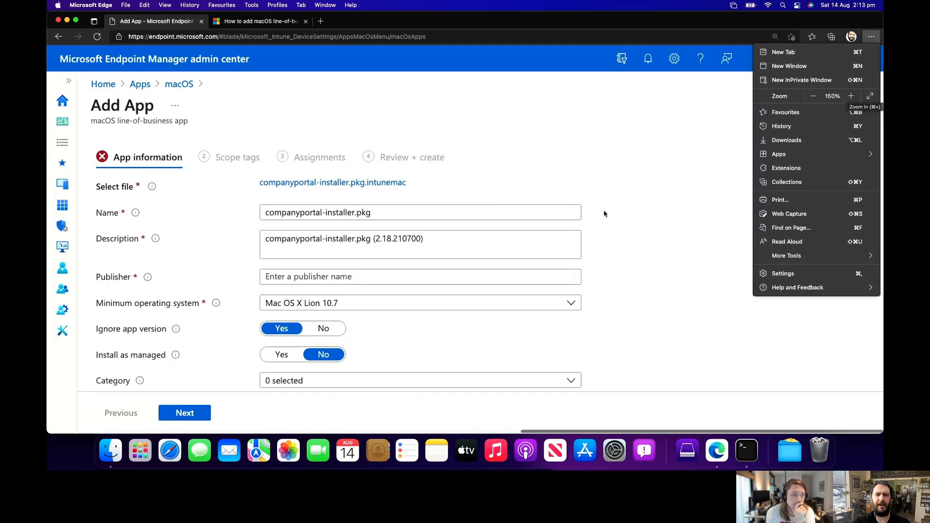
{"action": "left_click", "coordinate": [606, 214]}
Replace the app's name in the app information with Company Portal
{"action": "left_click", "coordinate": [459, 214]}
{"action": "left_click_drag", "start_coordinate": [371, 213], "coordinate": [259, 210]}
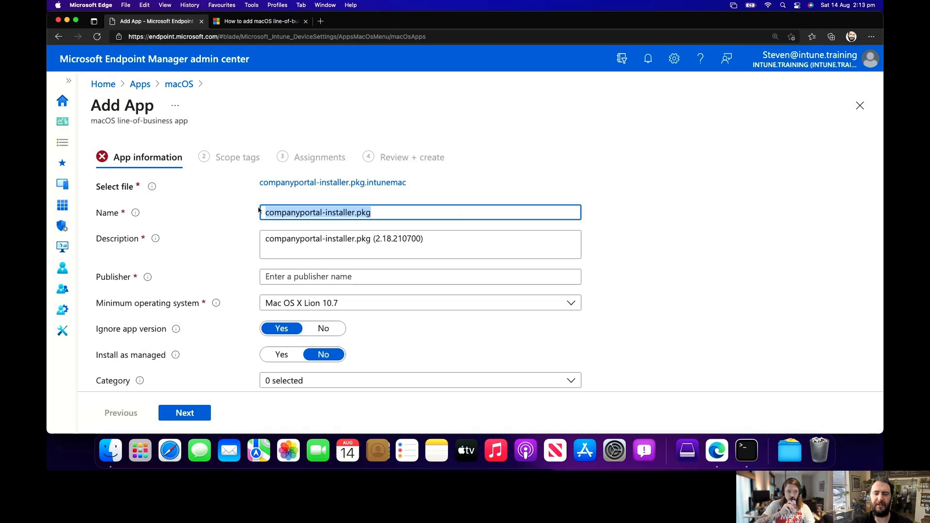
{"action": "type", "text": "Company "}
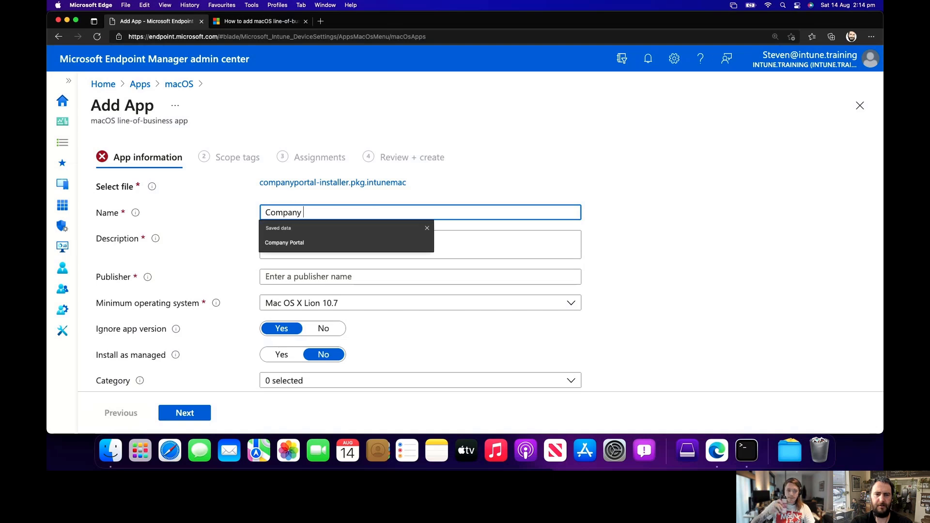
{"action": "type", "text": "Portal"}
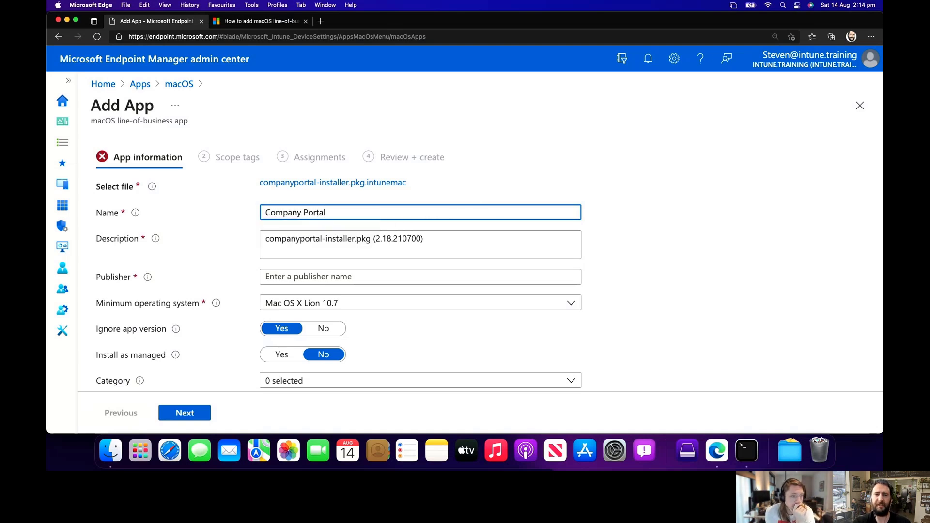
Enter Microsoft as the publisher in the app information
{"action": "scroll", "coordinate": [622, 257], "scroll_direction": "down", "scroll_amount": 3}
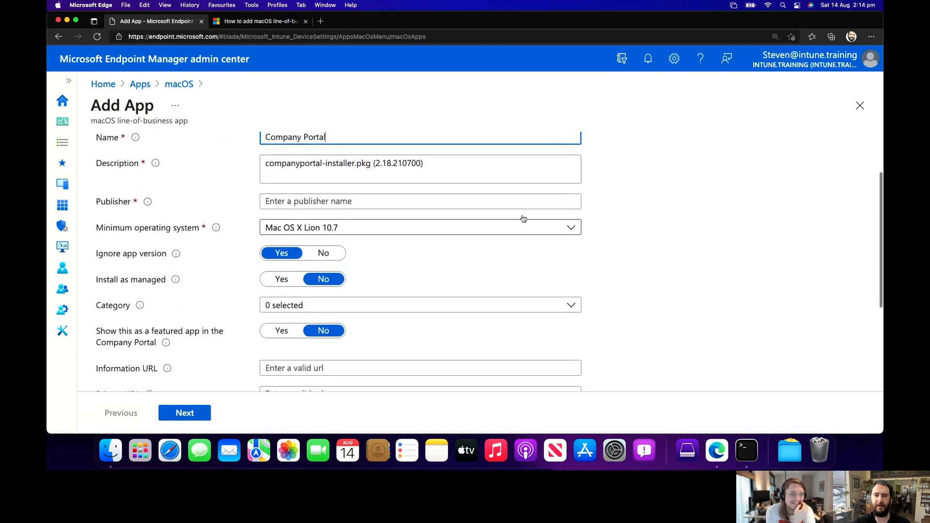
{"action": "left_click", "coordinate": [432, 201]}
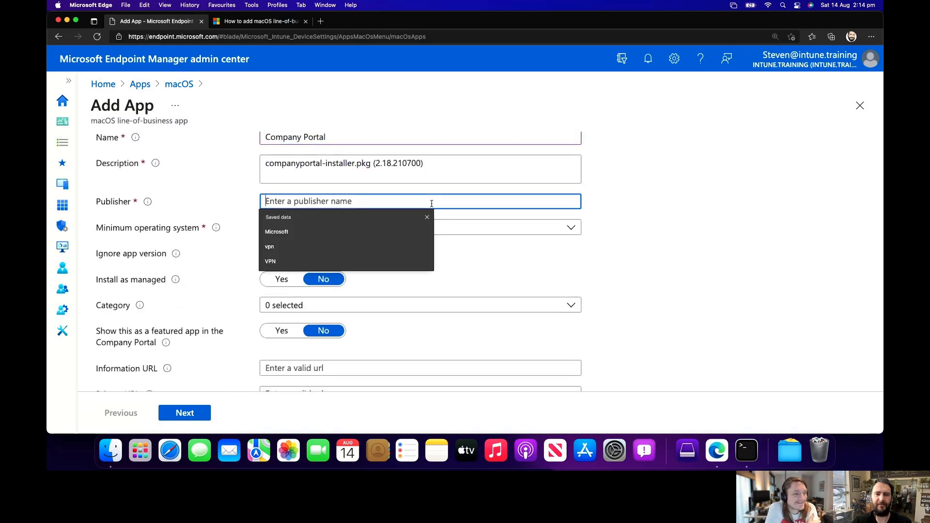
{"action": "left_click", "coordinate": [358, 231]}
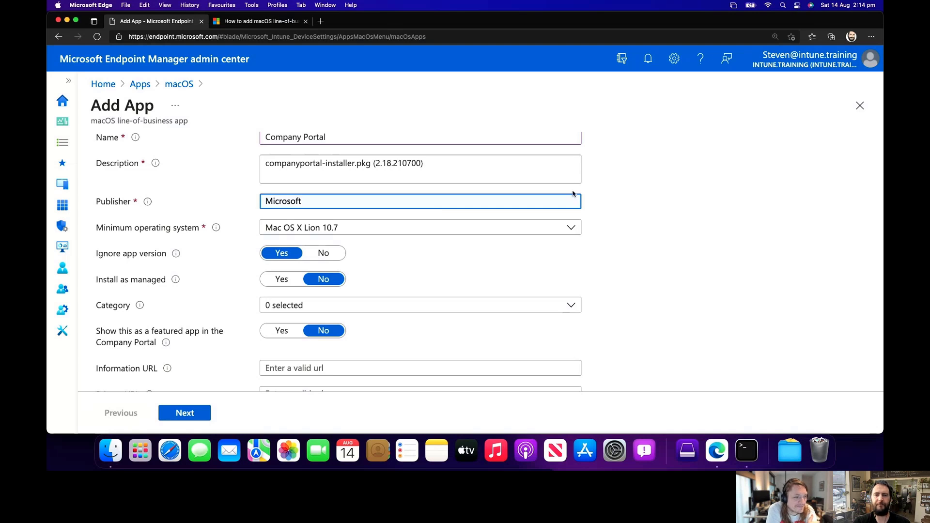
{"action": "left_click", "coordinate": [604, 210]}
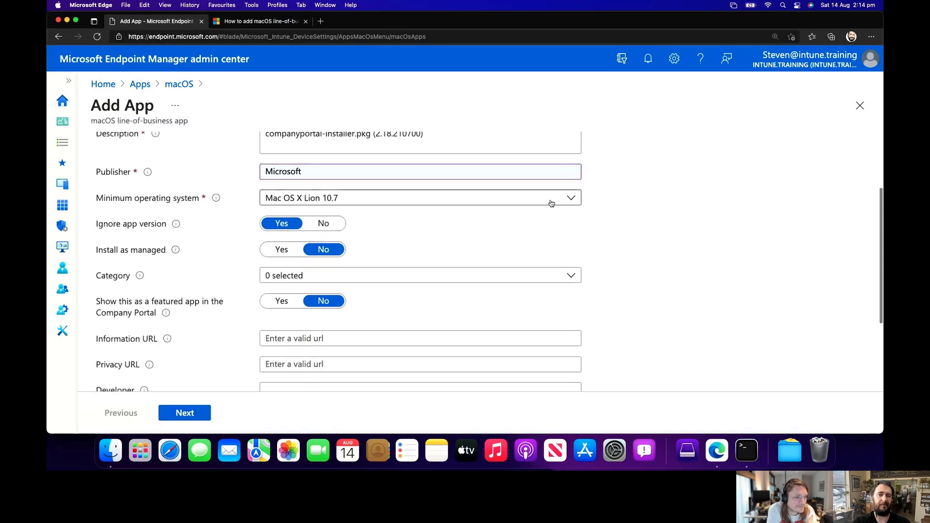
Try macOS Catalina 10.15 as the app's minimum operating system
{"action": "left_click", "coordinate": [550, 200]}
{"action": "scroll", "coordinate": [490, 317], "scroll_direction": "down", "scroll_amount": 1}
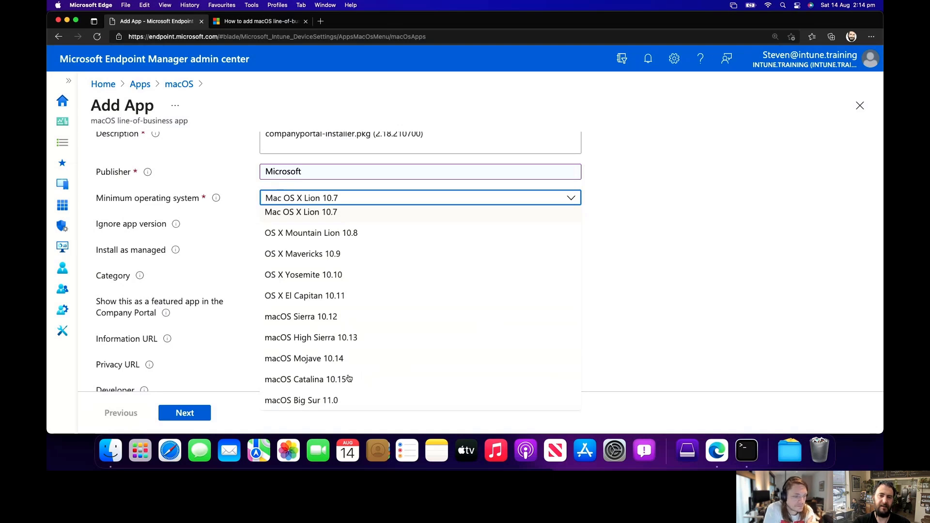
{"action": "left_click", "coordinate": [374, 380]}
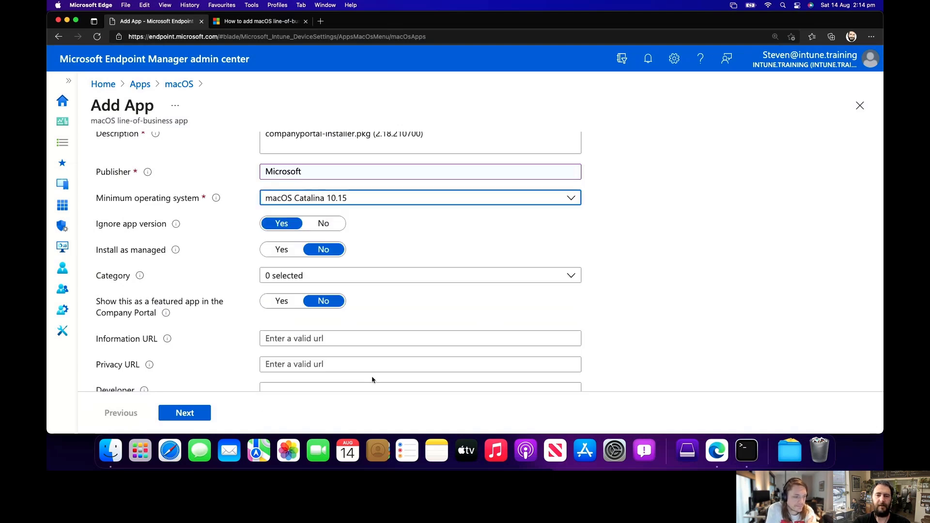
{"action": "left_click", "coordinate": [406, 200]}
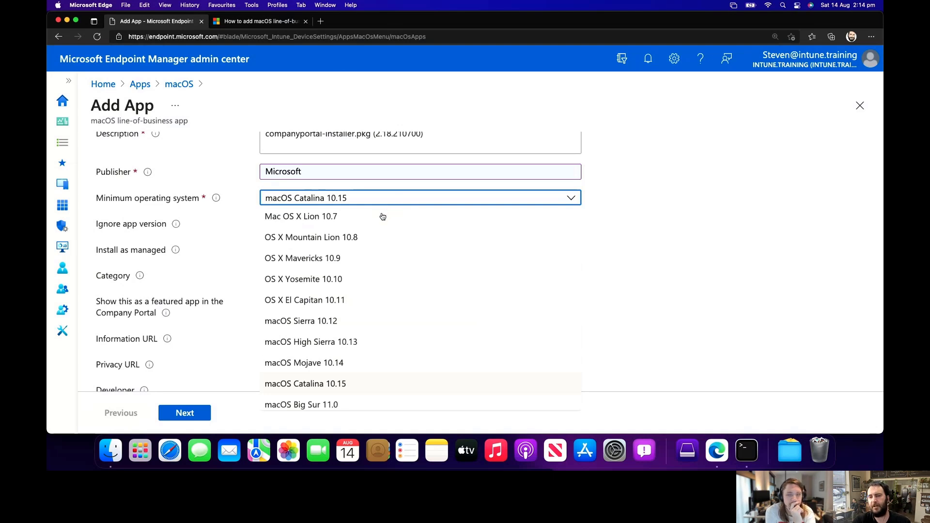
{"action": "left_click", "coordinate": [352, 383]}
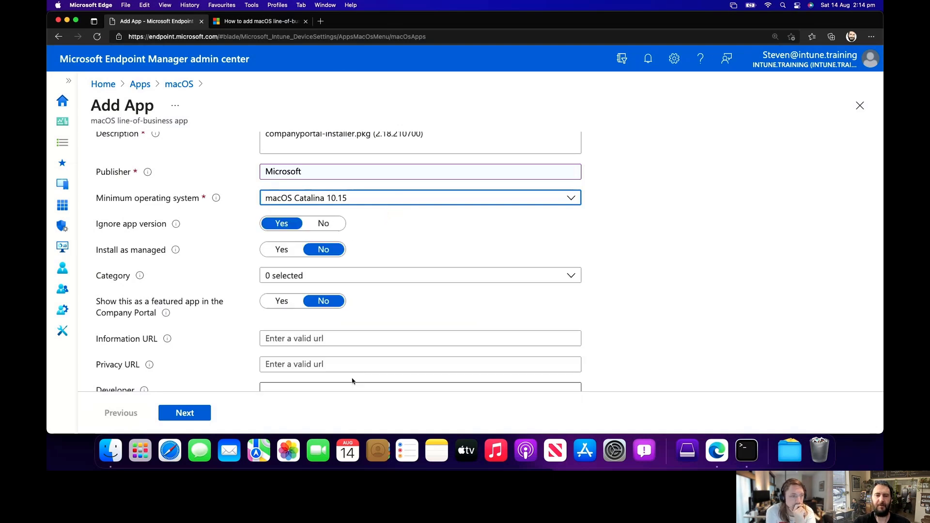
Return the app's minimum operating system to Mac OS X Lion 10.7
{"action": "left_click", "coordinate": [363, 201]}
{"action": "left_click", "coordinate": [331, 218]}
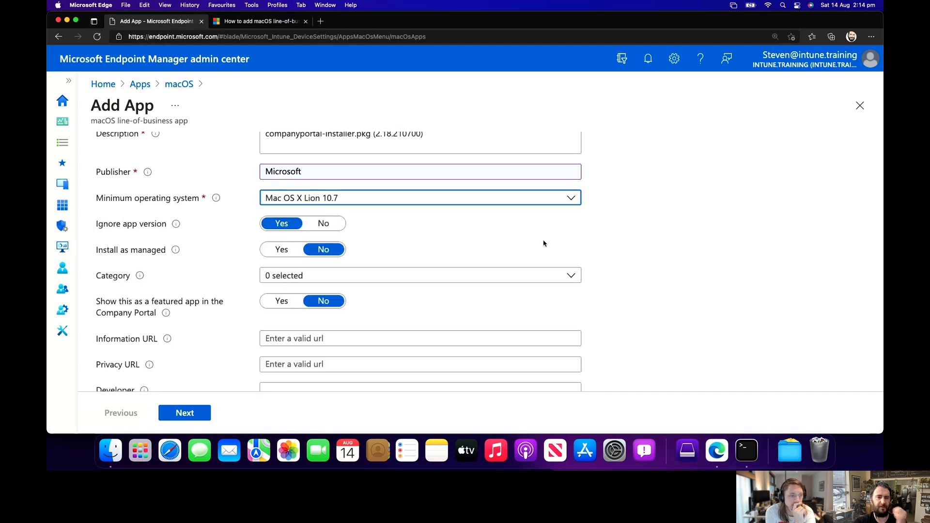
{"action": "left_click", "coordinate": [682, 260]}
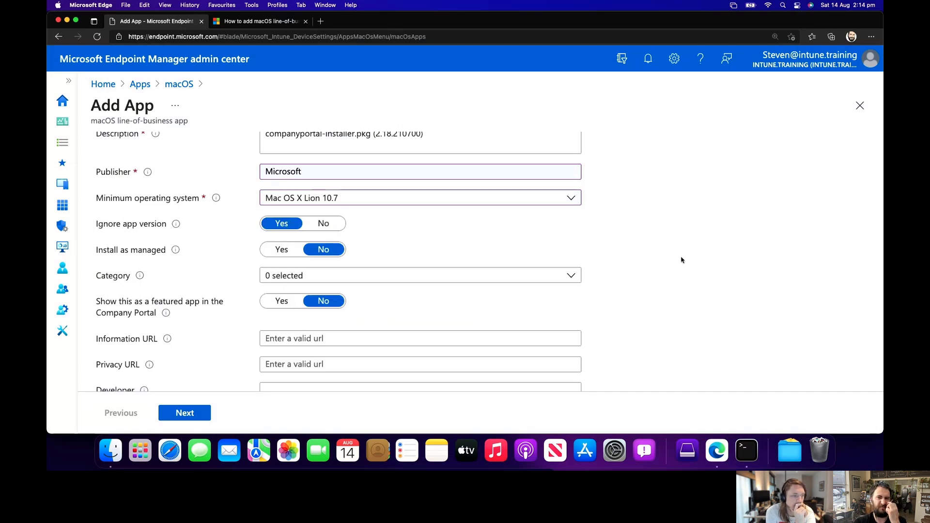
{"action": "left_click", "coordinate": [572, 200]}
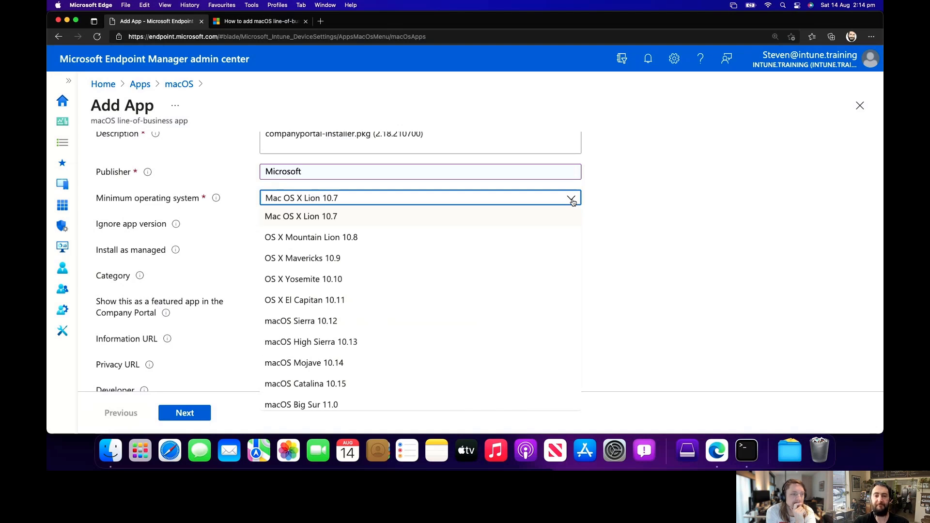
{"action": "left_click", "coordinate": [630, 219]}
Try setting Install as managed to Yes for the app, and switch it back to No
{"action": "scroll", "coordinate": [630, 219], "scroll_direction": "down", "scroll_amount": 2}
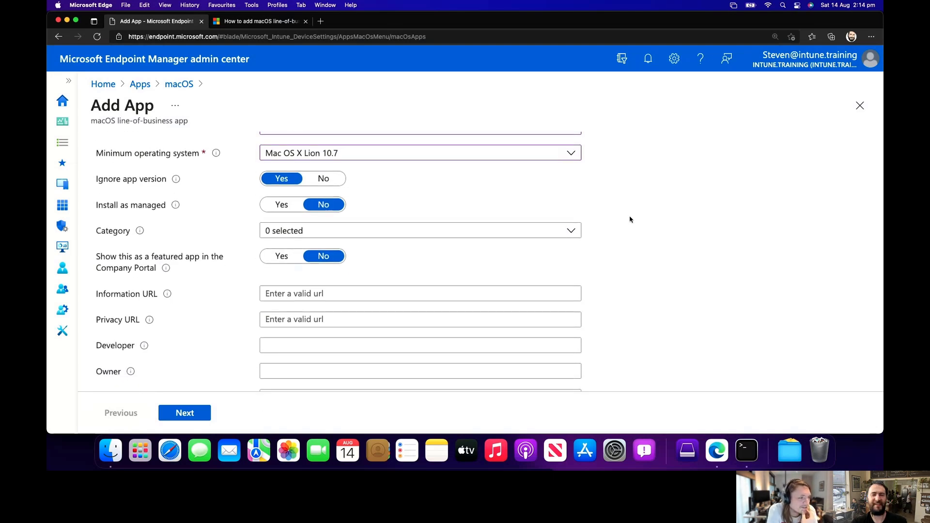
{"action": "scroll", "coordinate": [630, 220], "scroll_direction": "down", "scroll_amount": 1}
{"action": "scroll", "coordinate": [630, 220], "scroll_direction": "up", "scroll_amount": 1}
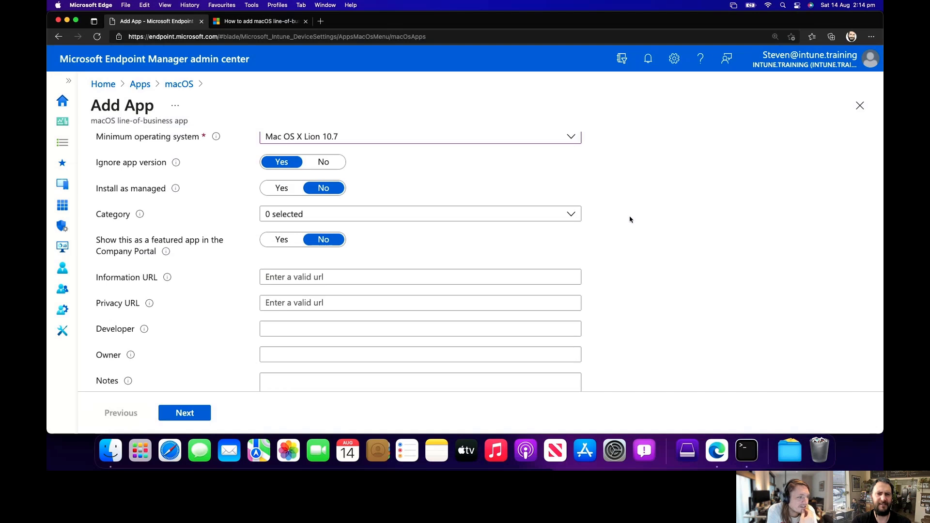
{"action": "scroll", "coordinate": [629, 220], "scroll_direction": "down", "scroll_amount": 1}
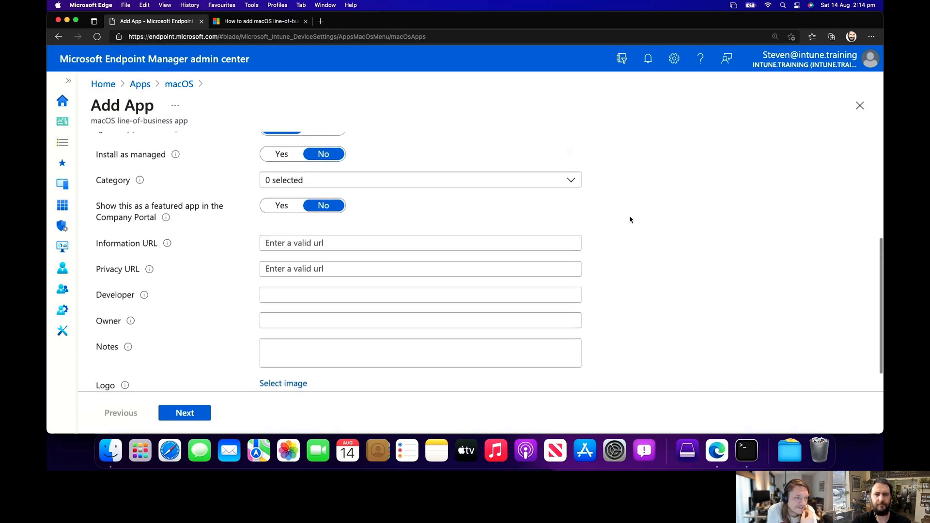
{"action": "left_click", "coordinate": [287, 160]}
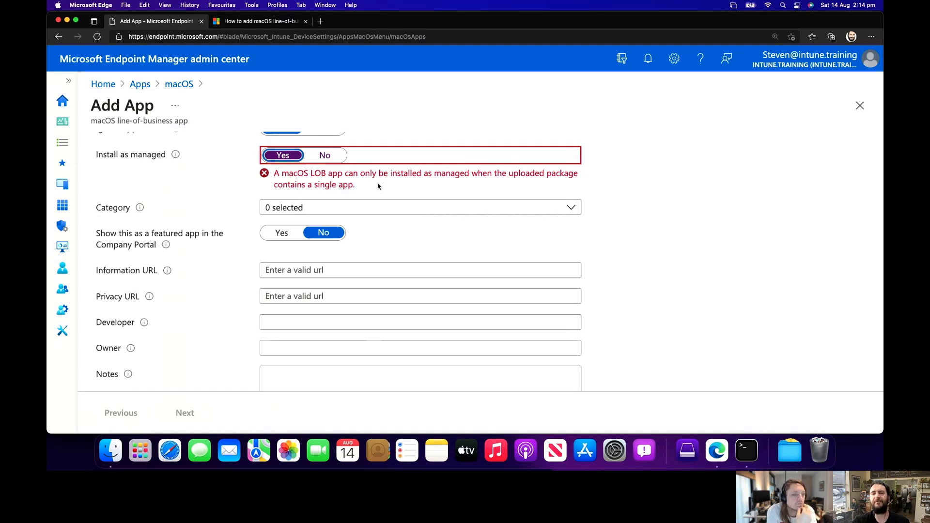
{"action": "left_click", "coordinate": [326, 156]}
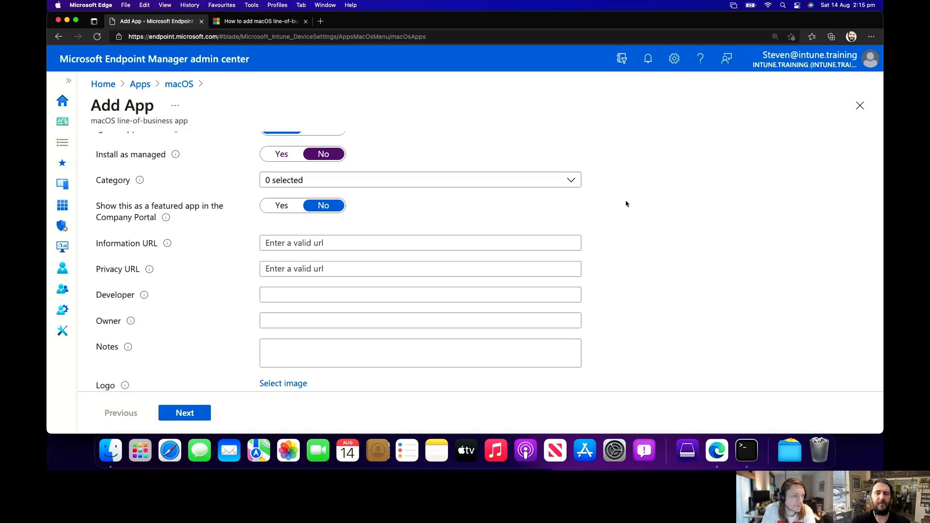
Leave the category and other optional details unset and continue past the scope tags to the assignments
{"action": "left_click", "coordinate": [536, 186]}
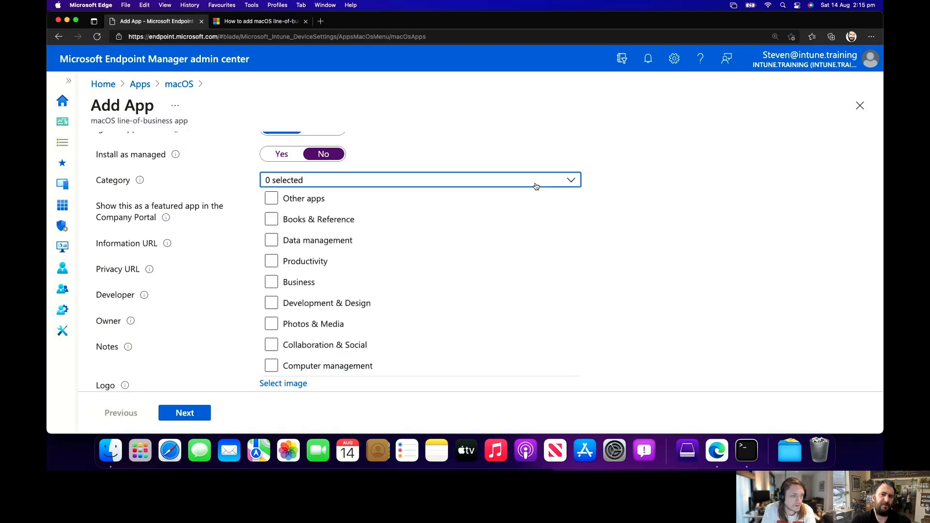
{"action": "left_click", "coordinate": [536, 186]}
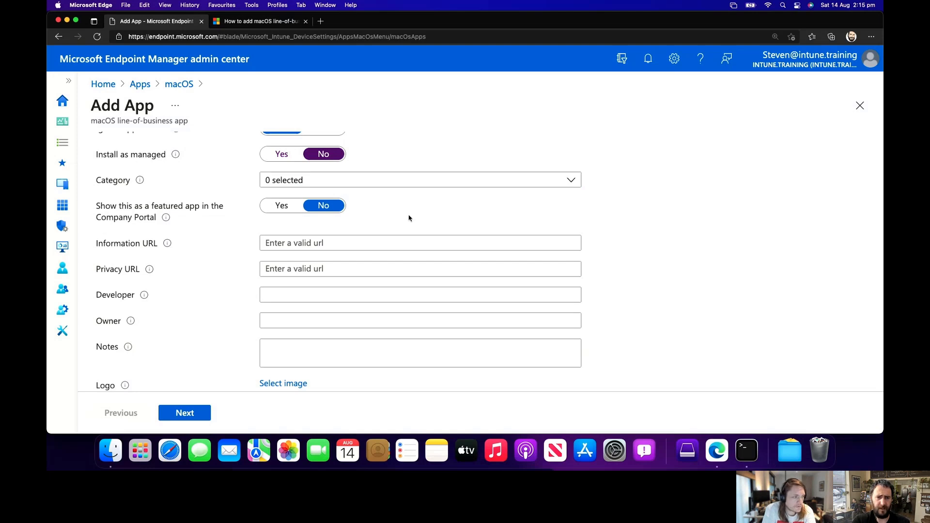
{"action": "scroll", "coordinate": [259, 282], "scroll_direction": "down", "scroll_amount": 2}
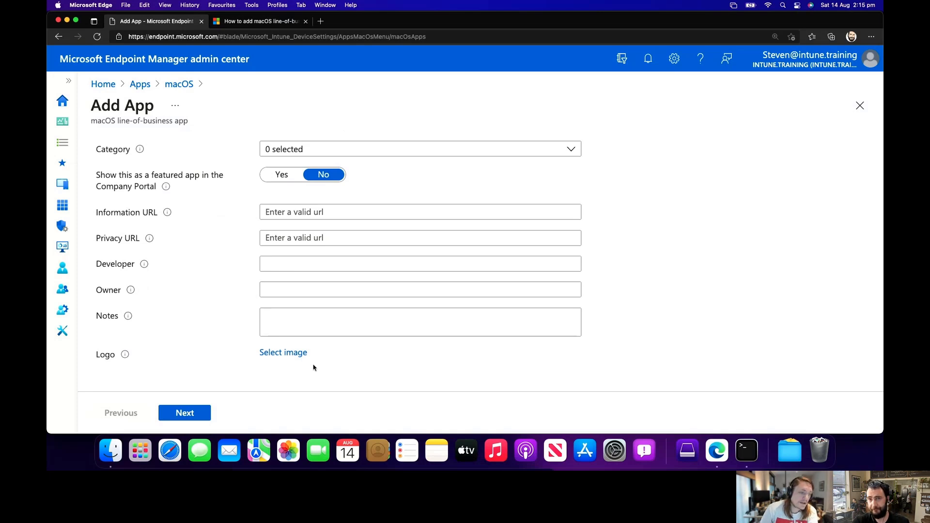
{"action": "left_click", "coordinate": [197, 417]}
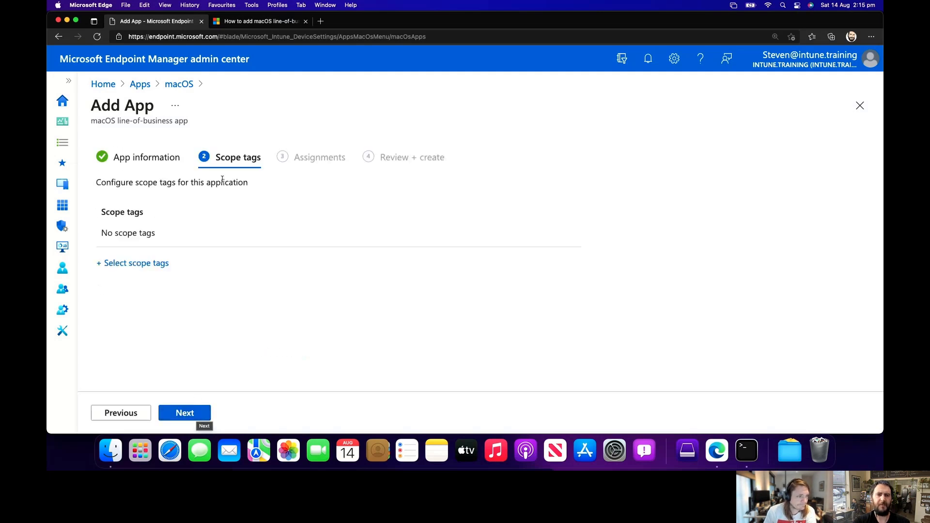
{"action": "left_click", "coordinate": [198, 418]}
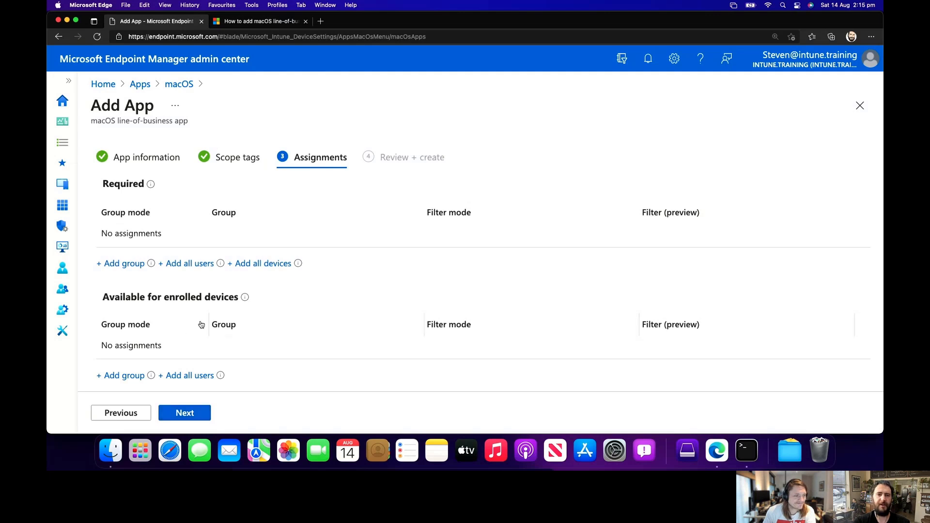
Assign the app as required to the Intune.Training Users group and create the app
{"action": "left_click", "coordinate": [133, 266]}
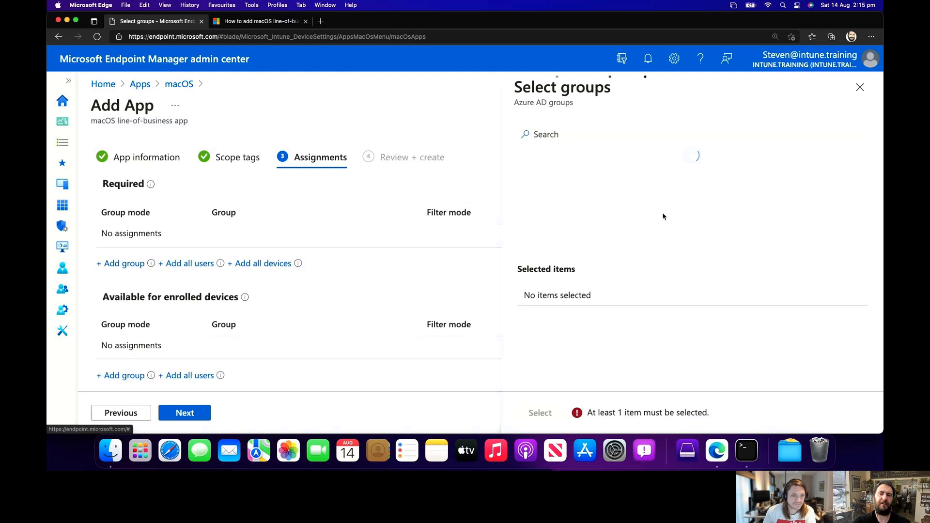
{"action": "scroll", "coordinate": [664, 222], "scroll_direction": "down", "scroll_amount": 5}
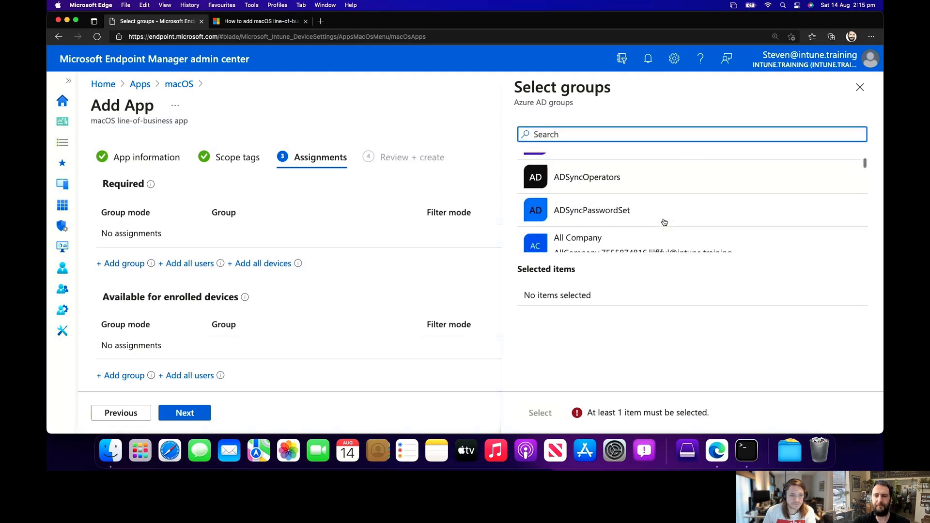
{"action": "scroll", "coordinate": [664, 221], "scroll_direction": "down", "scroll_amount": 5}
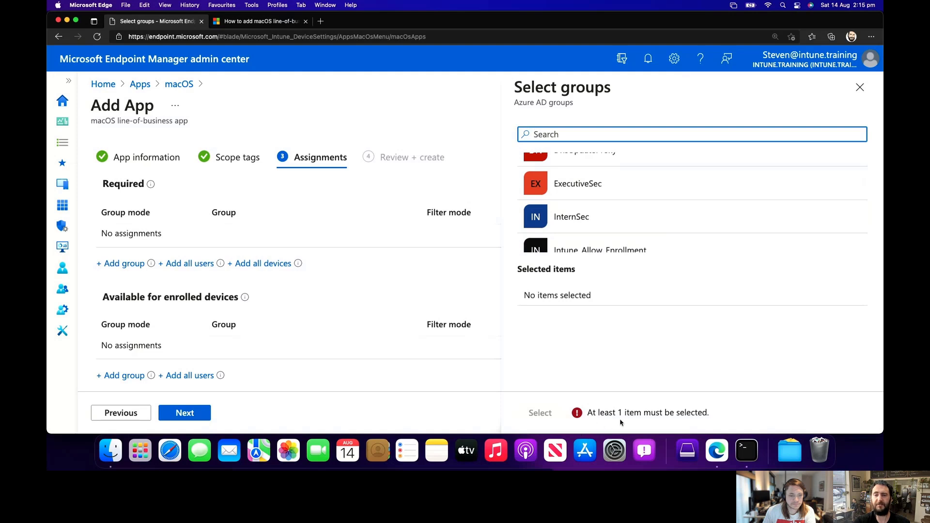
{"action": "scroll", "coordinate": [612, 222], "scroll_direction": "down", "scroll_amount": 3}
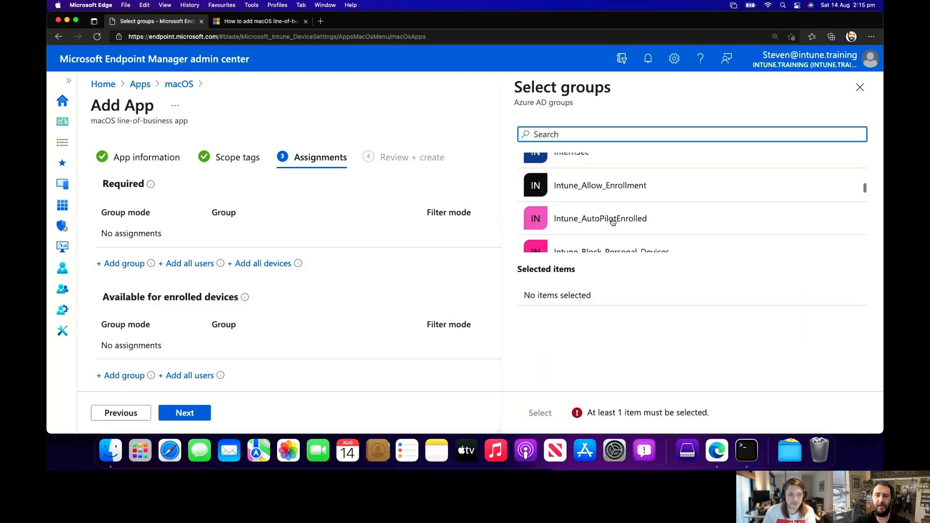
{"action": "scroll", "coordinate": [613, 222], "scroll_direction": "down", "scroll_amount": 6}
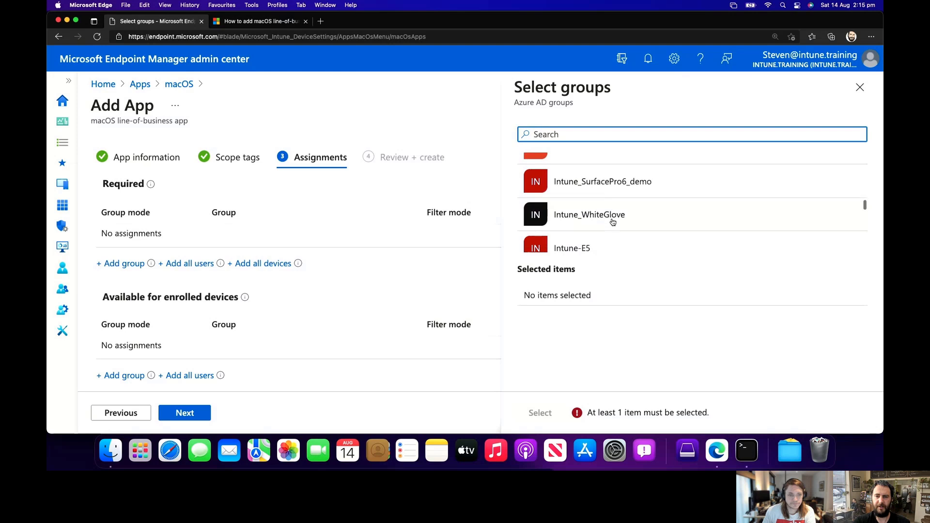
{"action": "scroll", "coordinate": [613, 222], "scroll_direction": "down", "scroll_amount": 5}
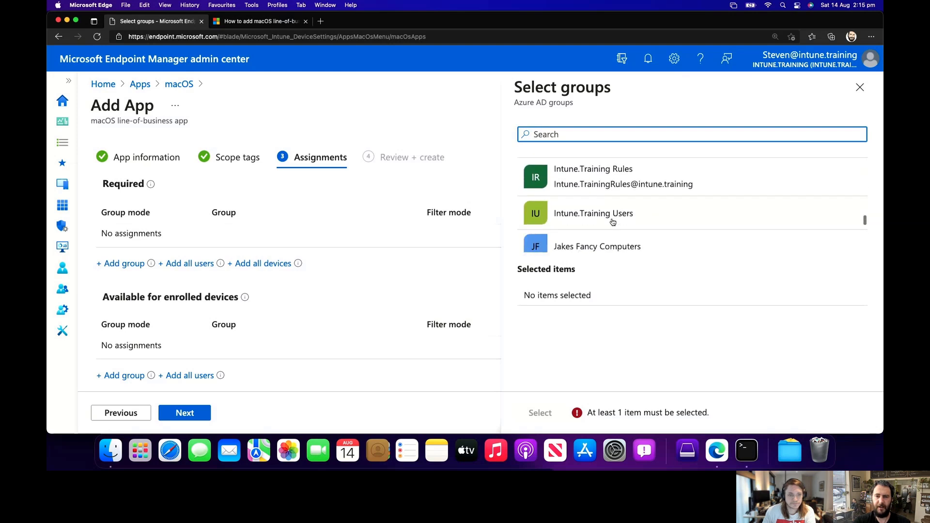
{"action": "scroll", "coordinate": [613, 222], "scroll_direction": "down", "scroll_amount": 2}
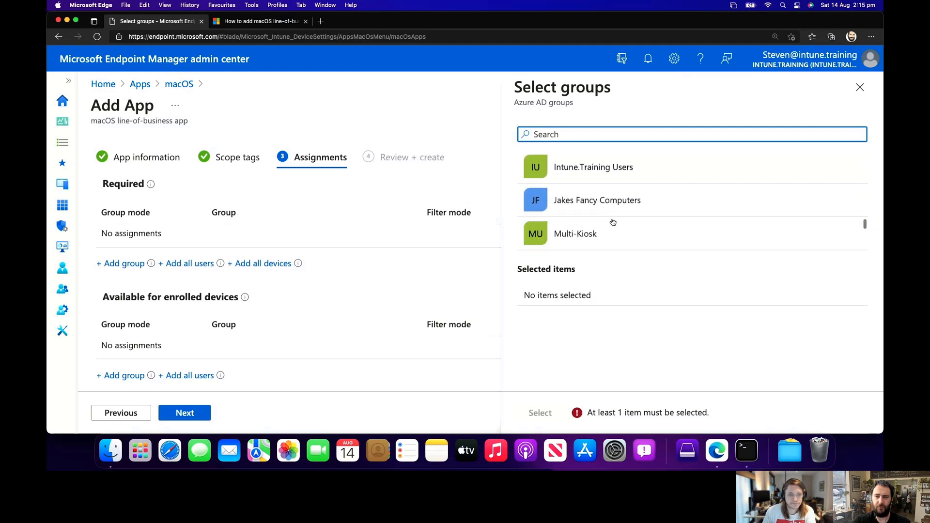
{"action": "left_click", "coordinate": [610, 163]}
{"action": "left_click", "coordinate": [541, 412]}
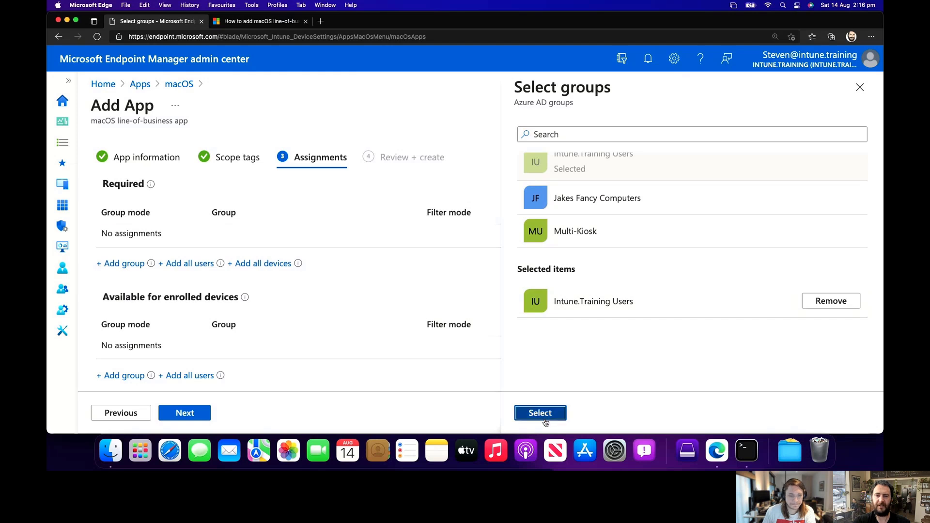
{"action": "left_click", "coordinate": [187, 415]}
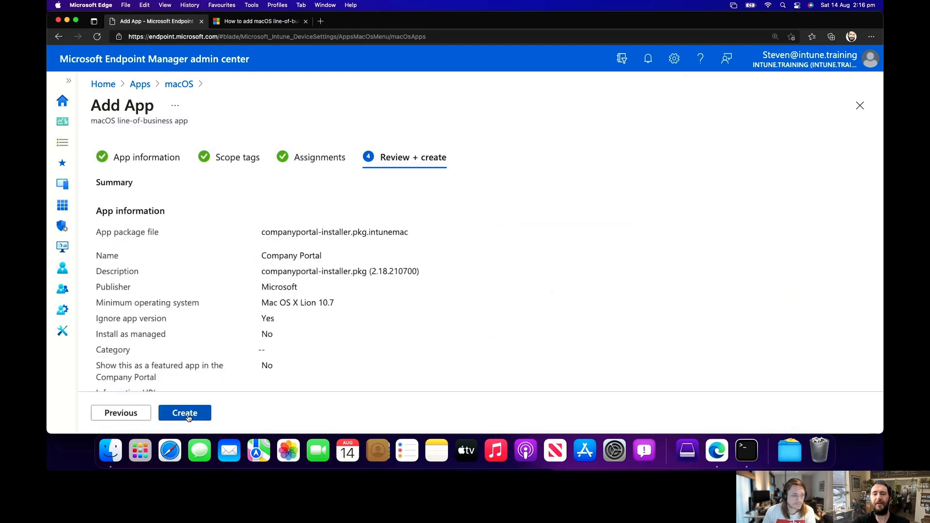
{"action": "left_click", "coordinate": [188, 415]}
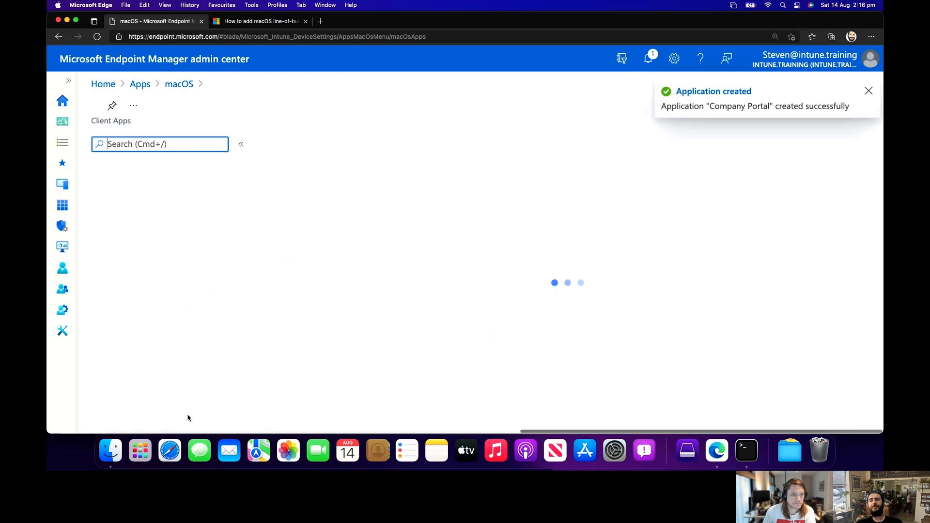